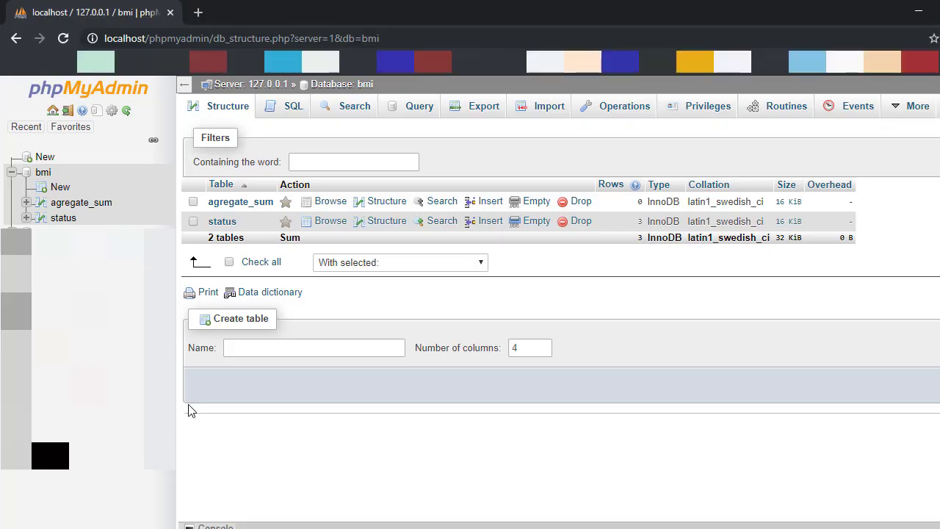
Browse the rows of the status table and open the agregate_sum table in the bmi database
left_click(222, 221)
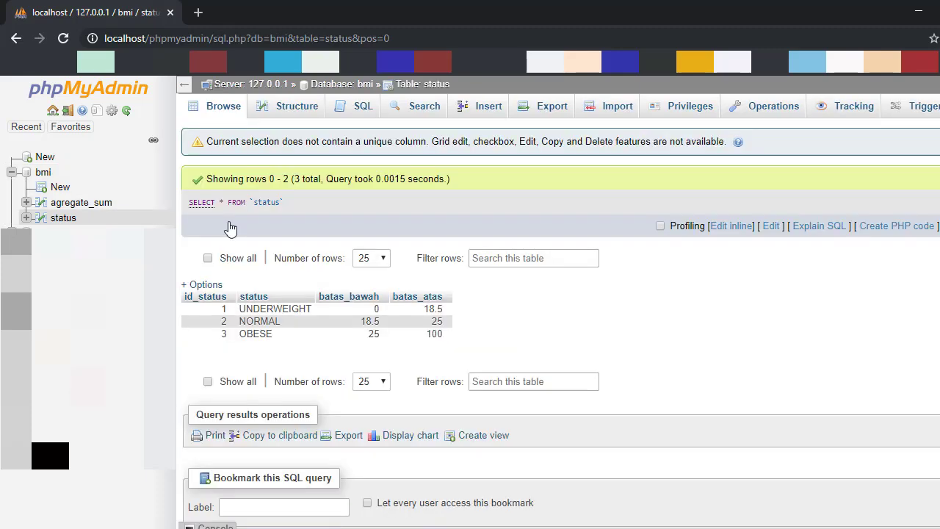
left_click(93, 205)
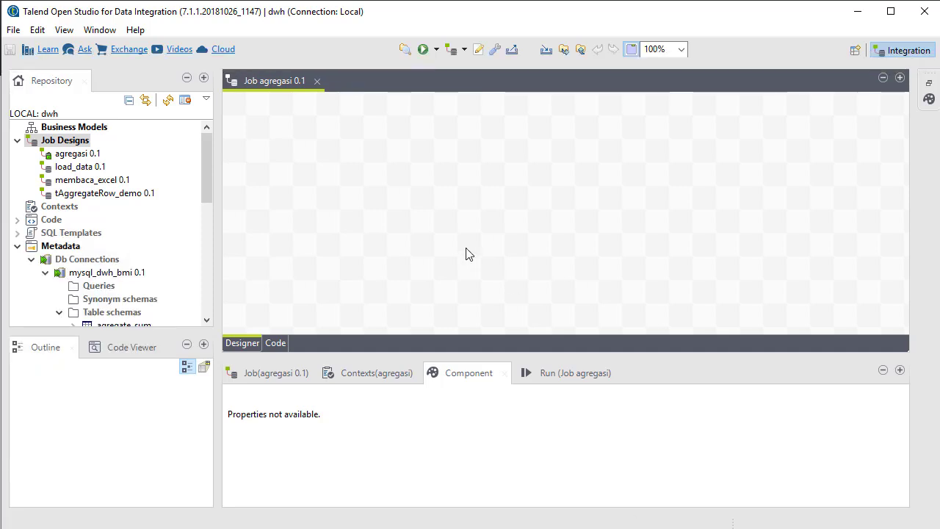
In Talend Open Studio, add a tFileInputExcel component to the agregasi job and set its file to E:/talend_ws_temp/BMI.xlsx
left_click(930, 98)
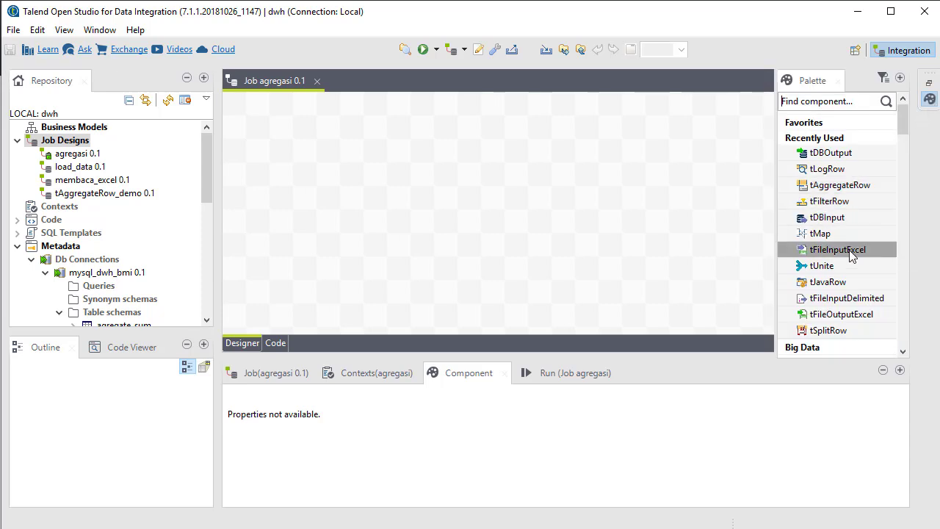
left_click_drag(852, 254, 309, 213)
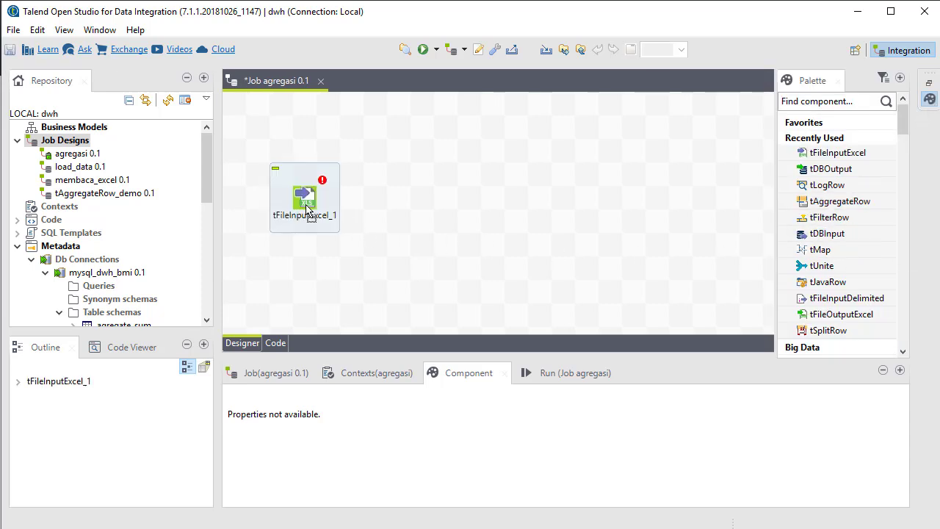
left_click(309, 209)
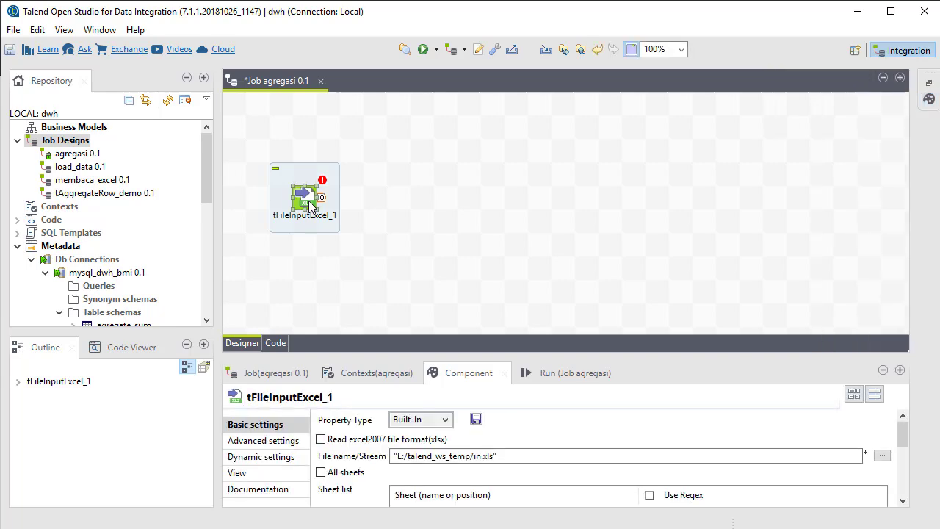
left_click(882, 456)
double_click(168, 278)
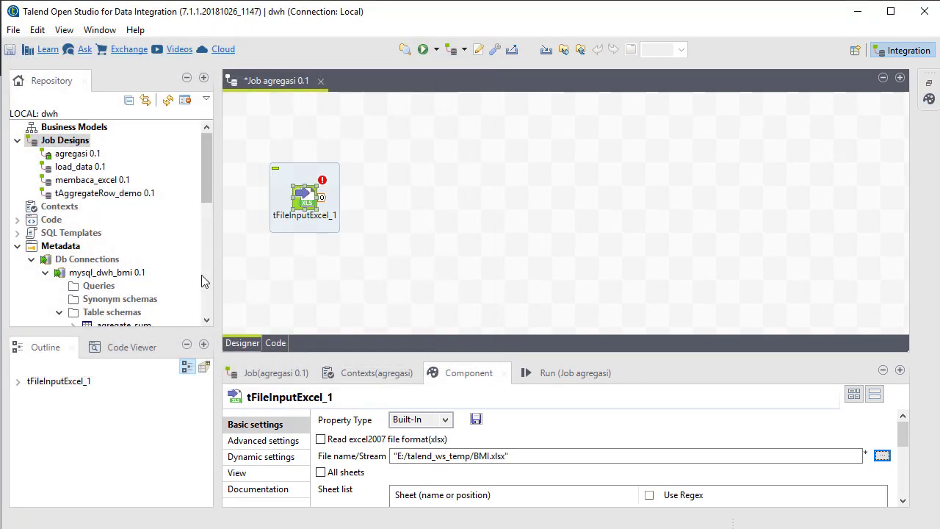
Set the Excel input to read the excel2007 xlsx format, include all sheets and use a header of 1
left_click(321, 440)
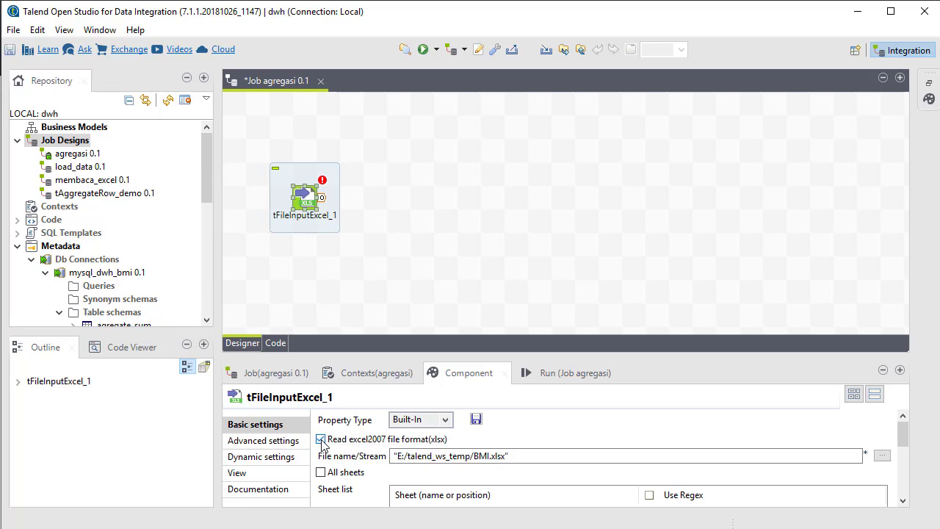
left_click(321, 472)
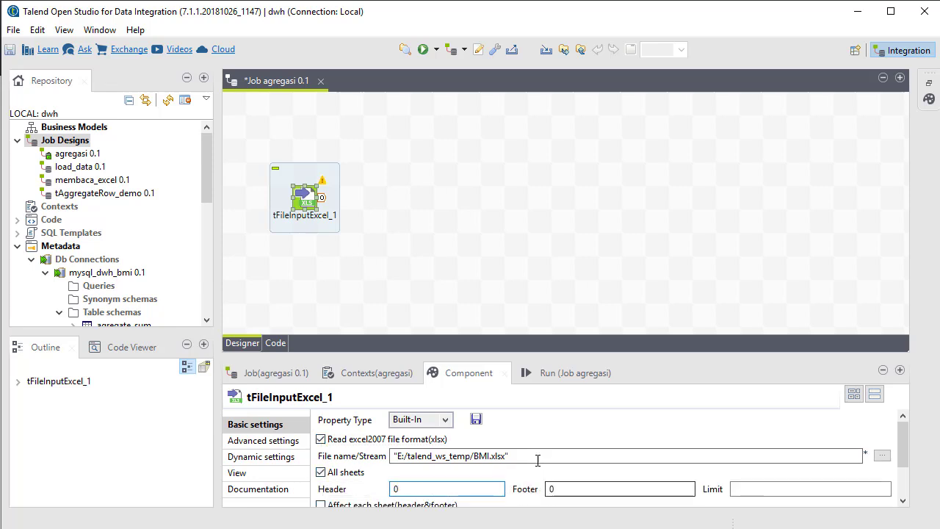
scroll(440, 456, "down", 1)
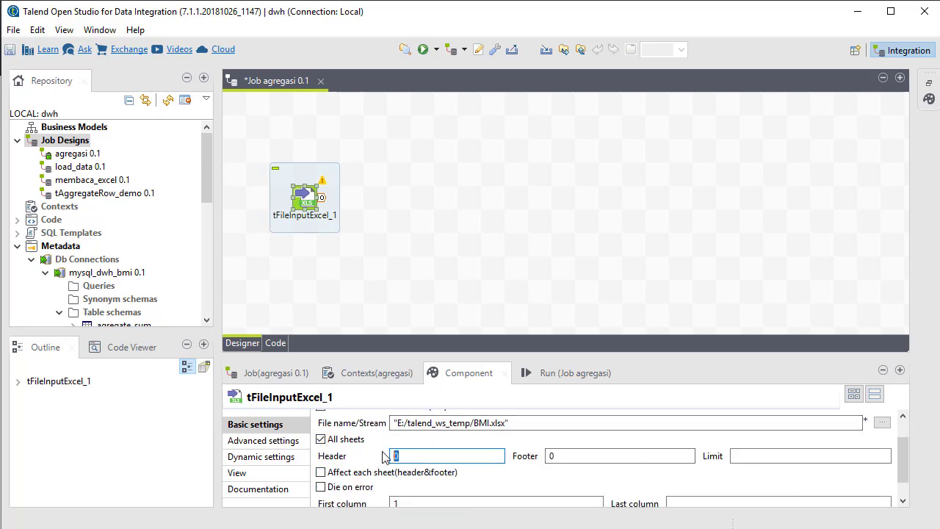
scroll(531, 440, "down", 1)
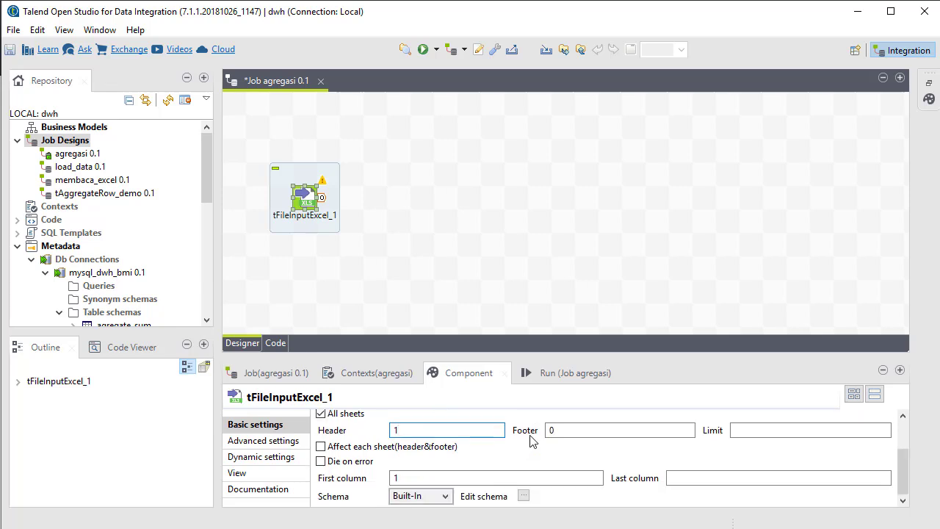
Add a column named bmi with type float | Float to the Excel input's schema
left_click(523, 496)
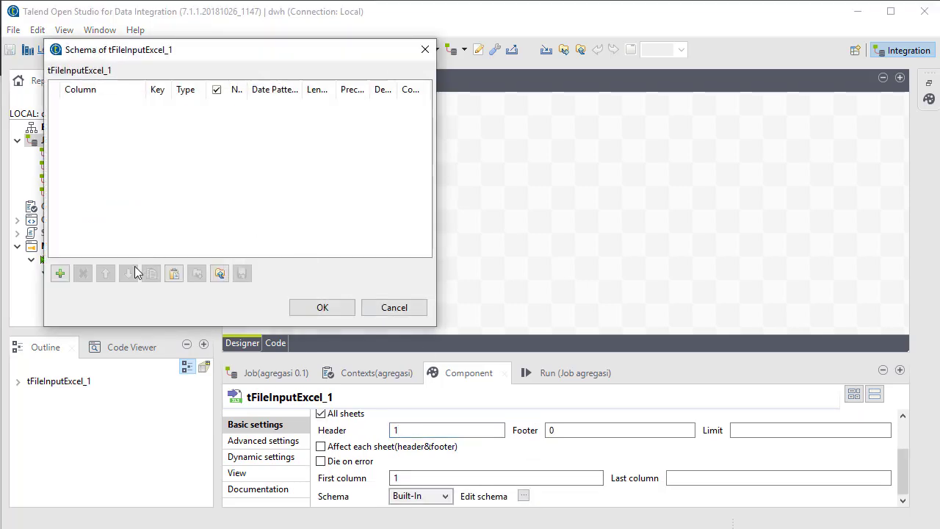
left_click(60, 273)
left_click(114, 105)
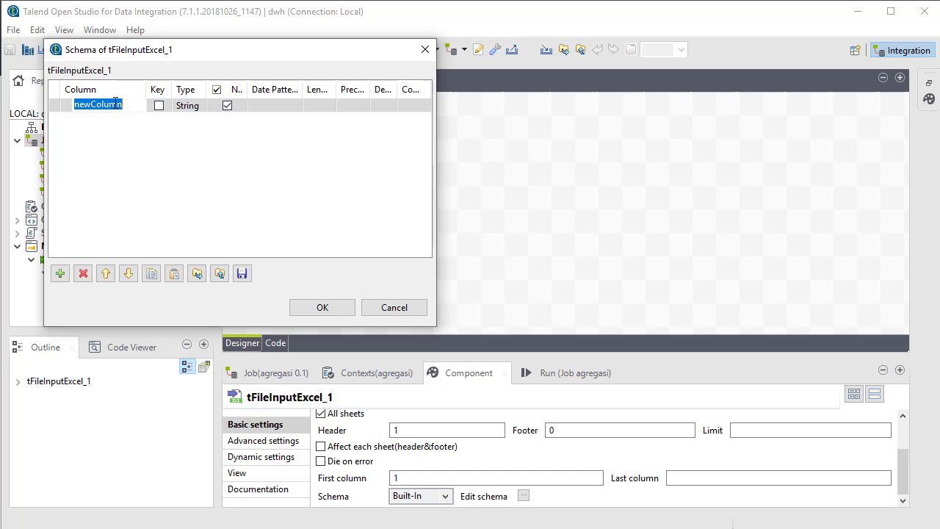
type("bmi")
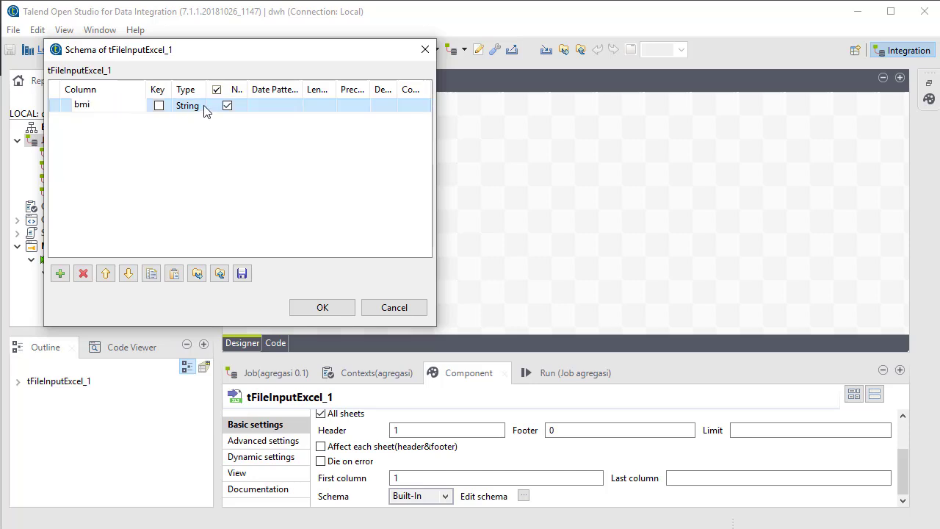
left_click(183, 105)
left_click(217, 106)
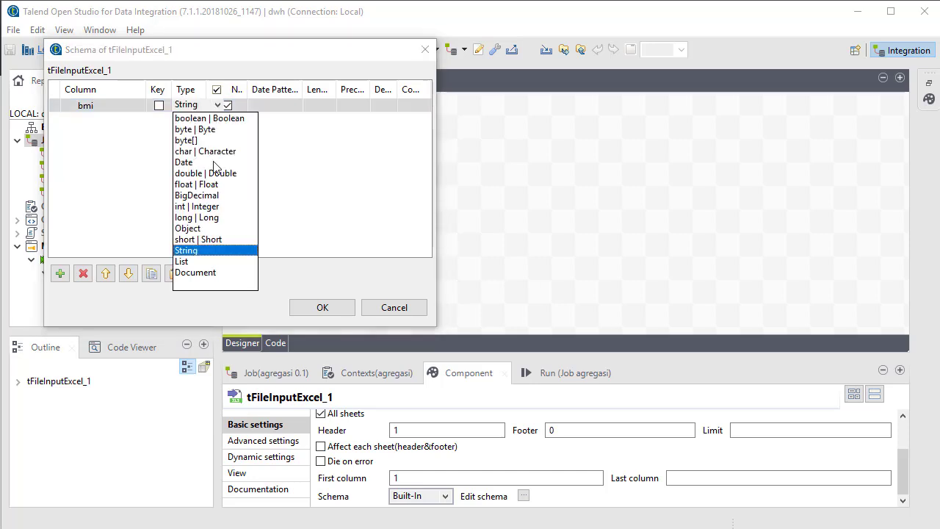
left_click(246, 187)
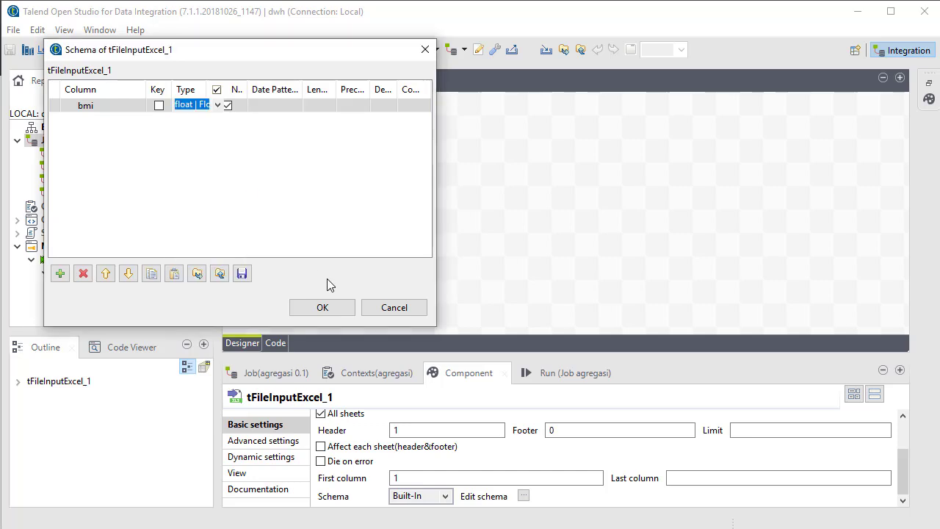
left_click(333, 309)
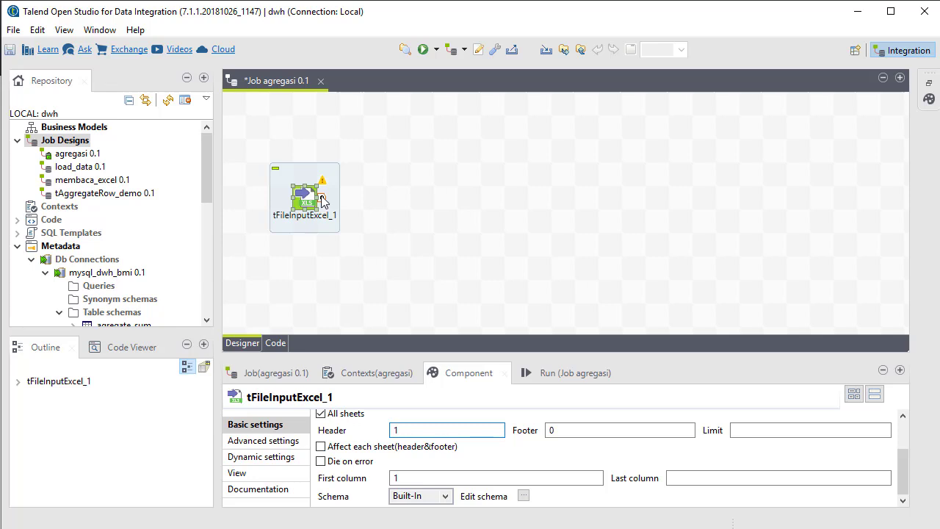
Connect a tLogRow component to the Excel input's output and set its mode to Table
left_click_drag(323, 197, 353, 198)
double_click(391, 215)
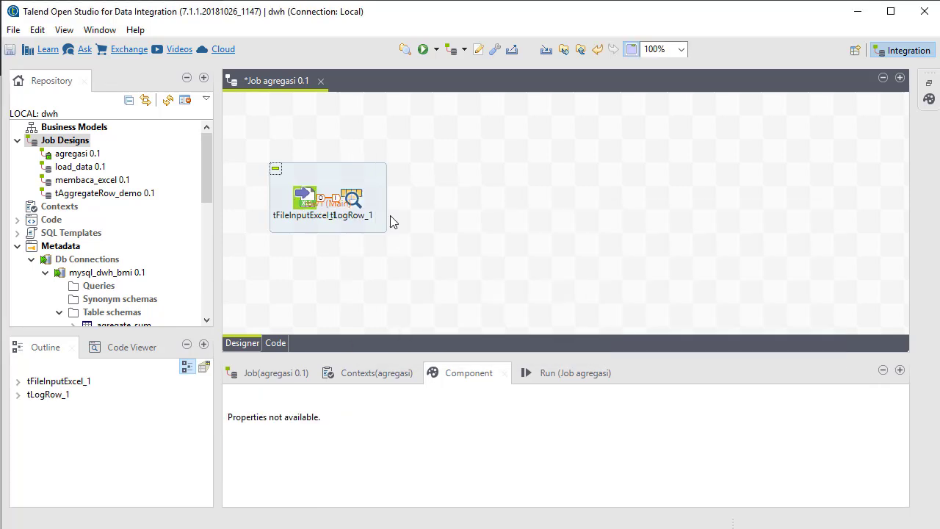
left_click(355, 205)
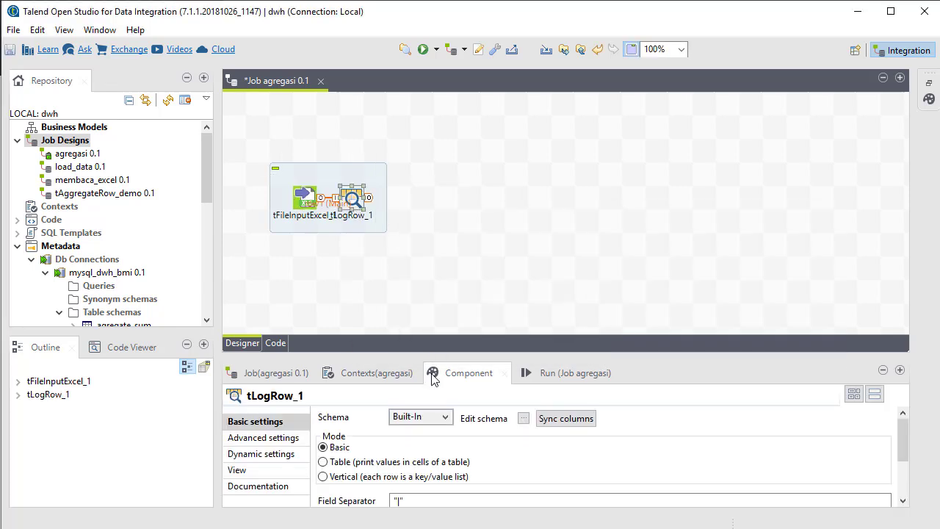
left_click(395, 463)
Run the agregasi job, enlarge the run output area and review the logged bmi values
key("F6")
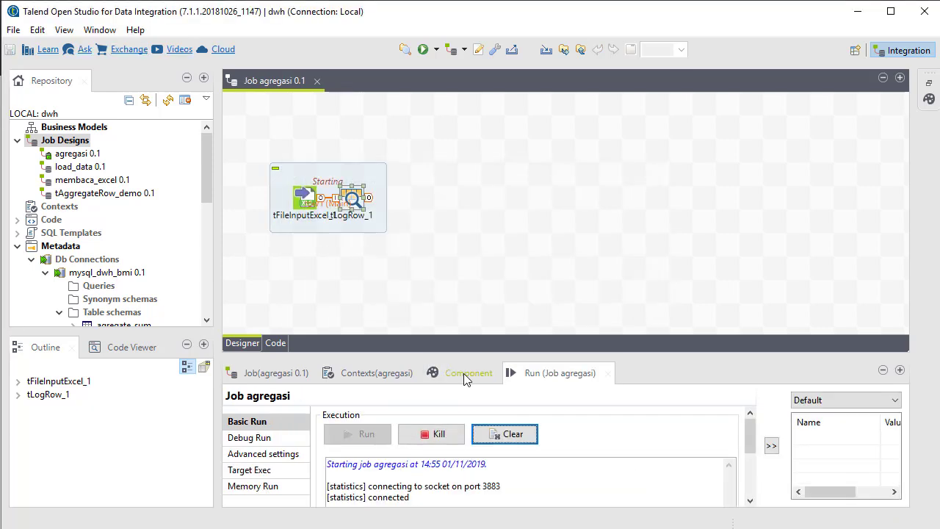
left_click_drag(487, 358, 487, 287)
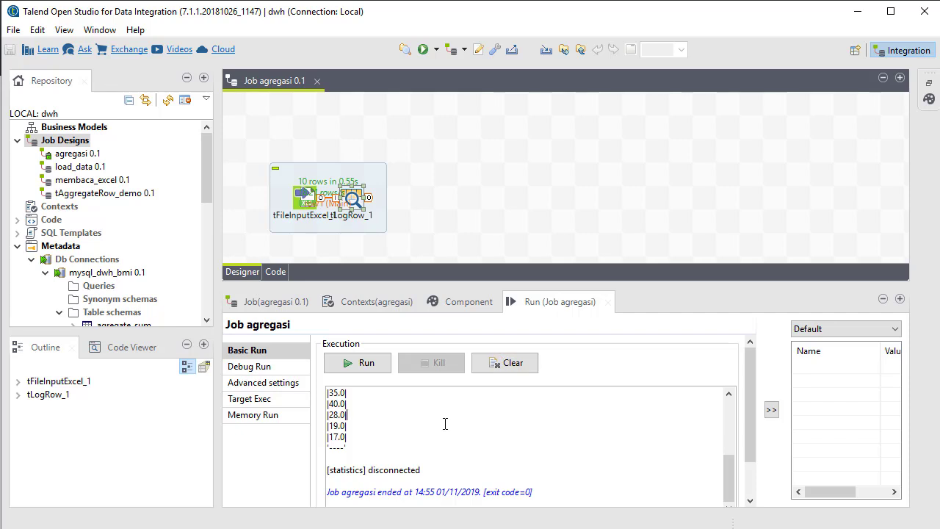
scroll(445, 424, "up", 3)
scroll(445, 423, "down", 2)
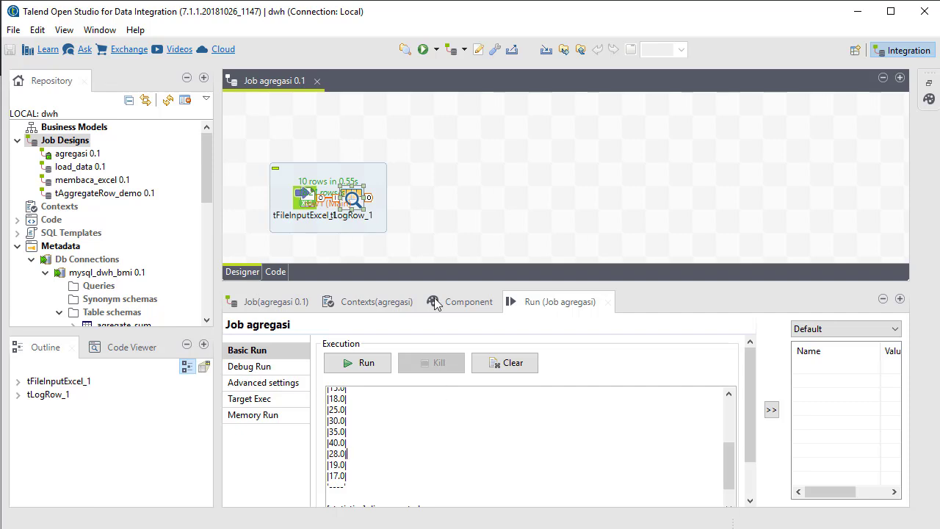
Add a tMap component beside tLogRow and place the status table from mysql_dwh_bmi above it as a tDBInput
left_click(929, 99)
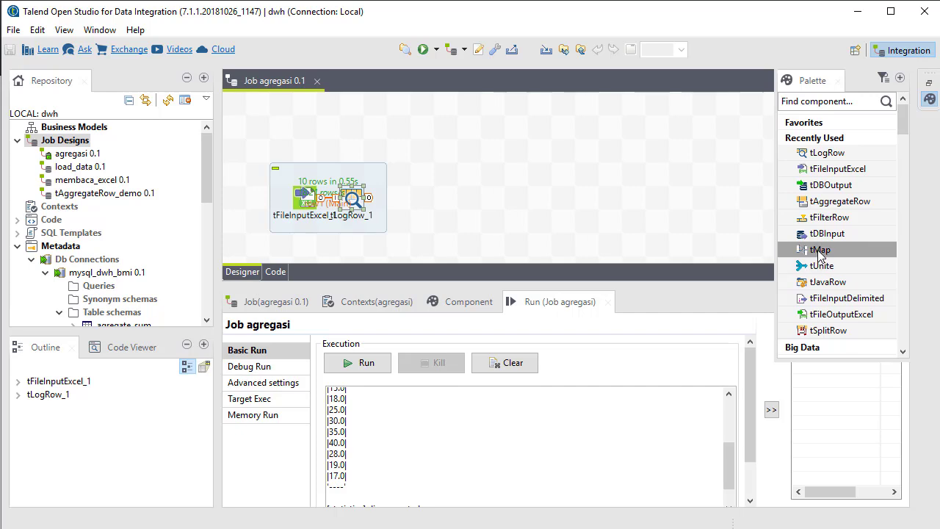
left_click_drag(821, 249, 450, 205)
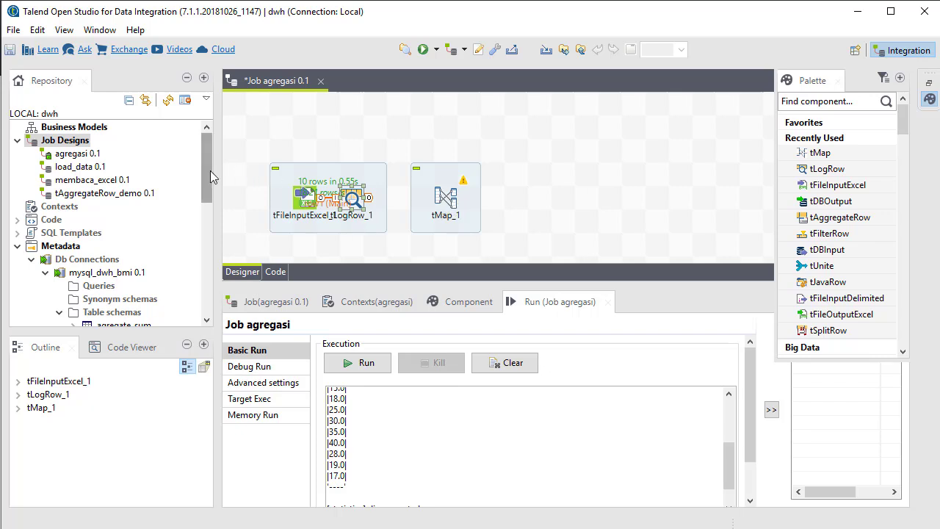
left_click_drag(207, 183, 204, 221)
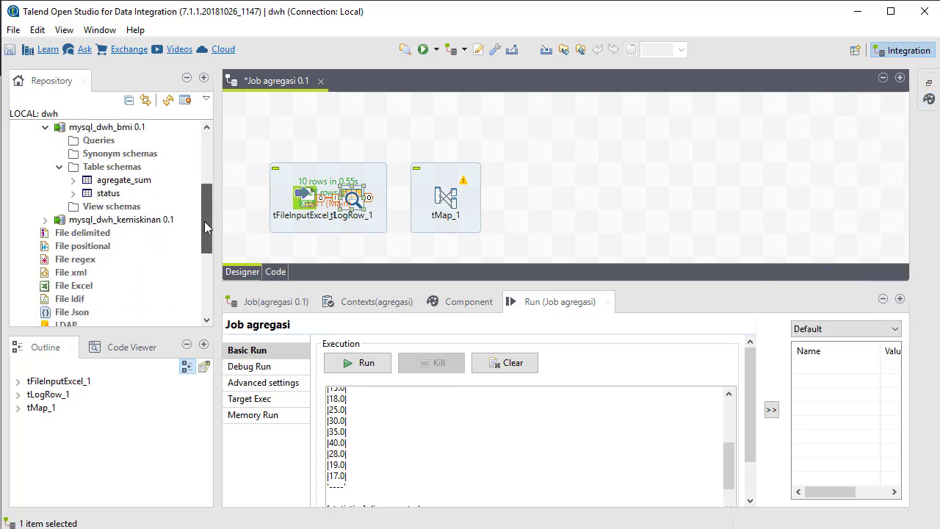
left_click_drag(108, 193, 451, 130)
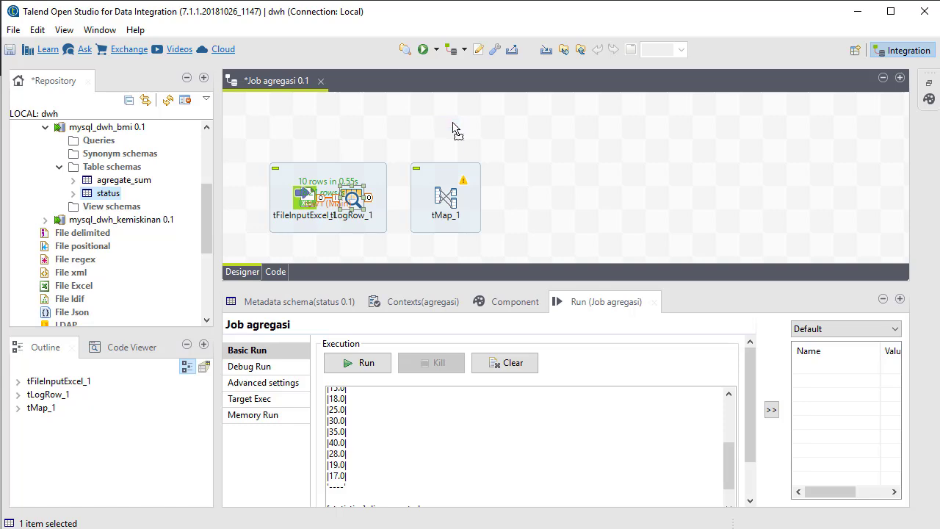
left_click(483, 341)
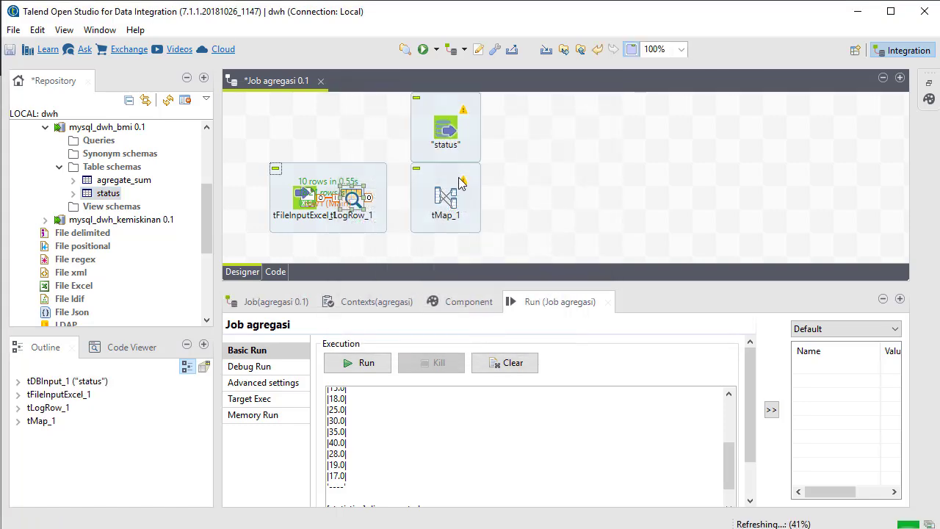
Connect tLogRow_1 to tMap_1 with a Main row
right_click(350, 200)
key("Escape")
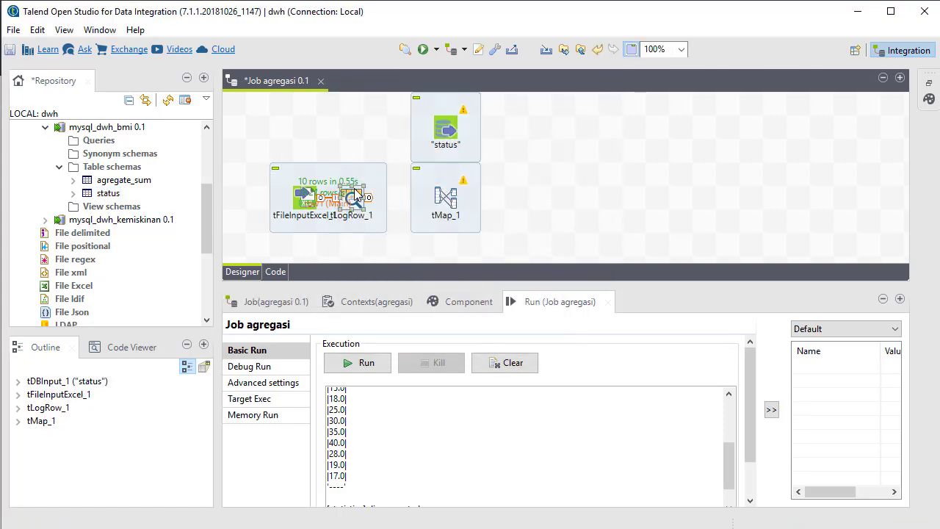
right_click(357, 192)
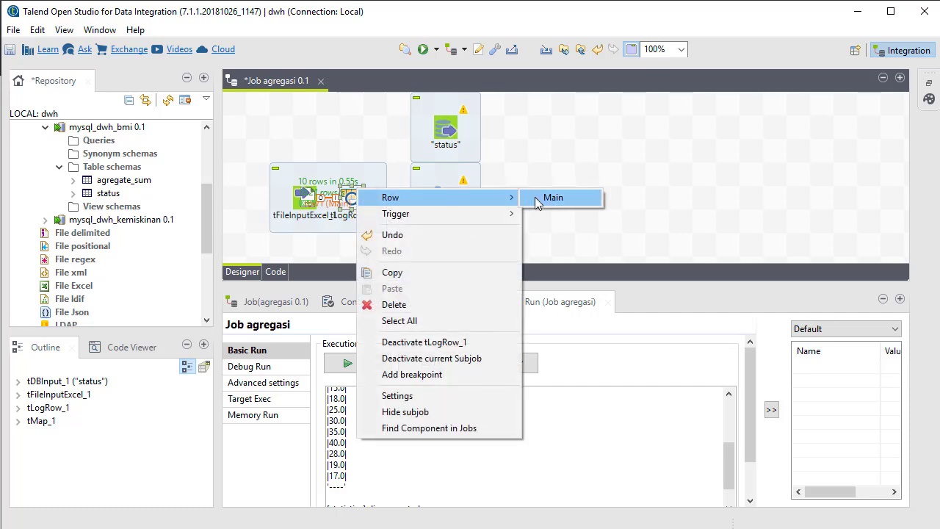
left_click(531, 198)
left_click(451, 204)
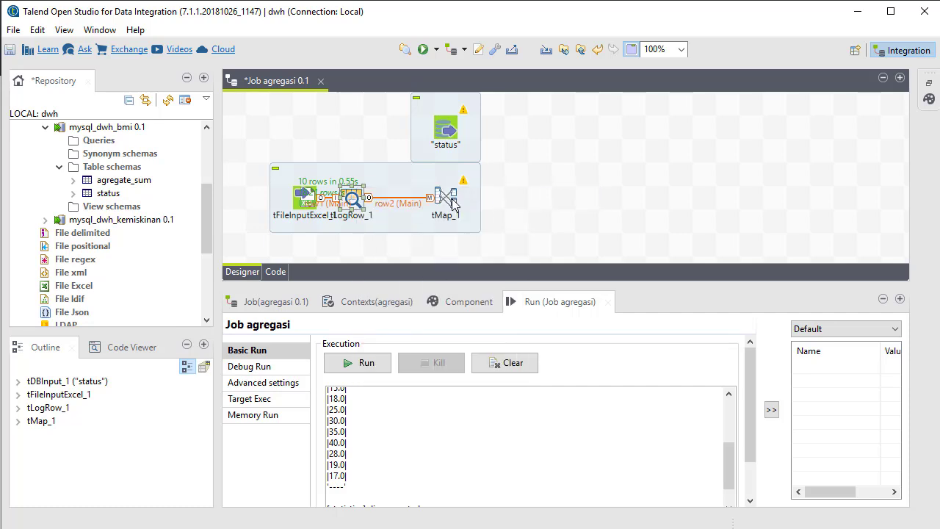
Connect the status database input to tMap_1 as its lookup row
right_click(453, 130)
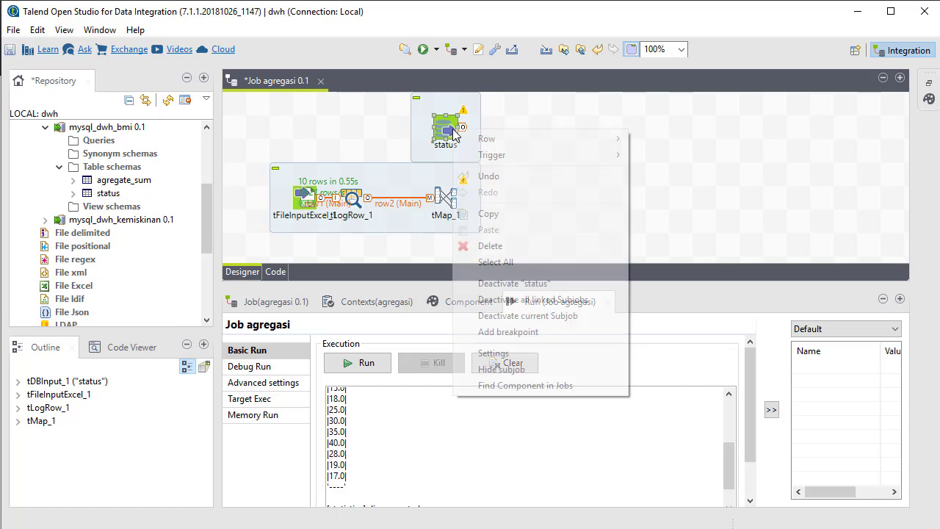
mouse_move(479, 140)
left_click(661, 139)
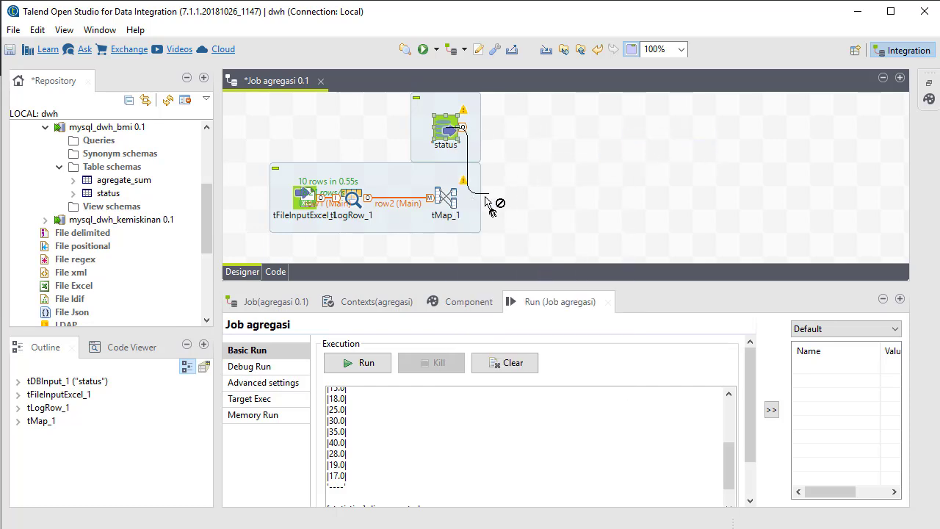
left_click(449, 205)
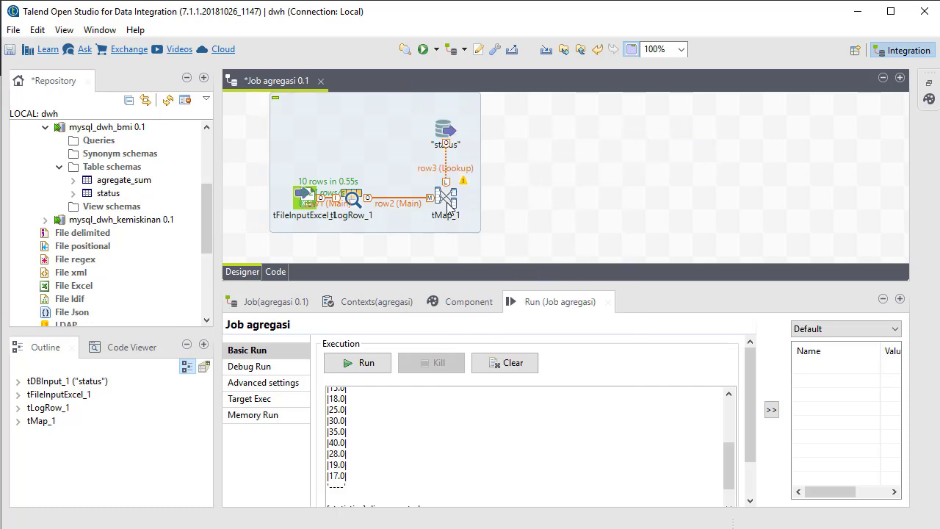
Open the tMap_1 mapping editor and add an output table named out1
double_click(448, 202)
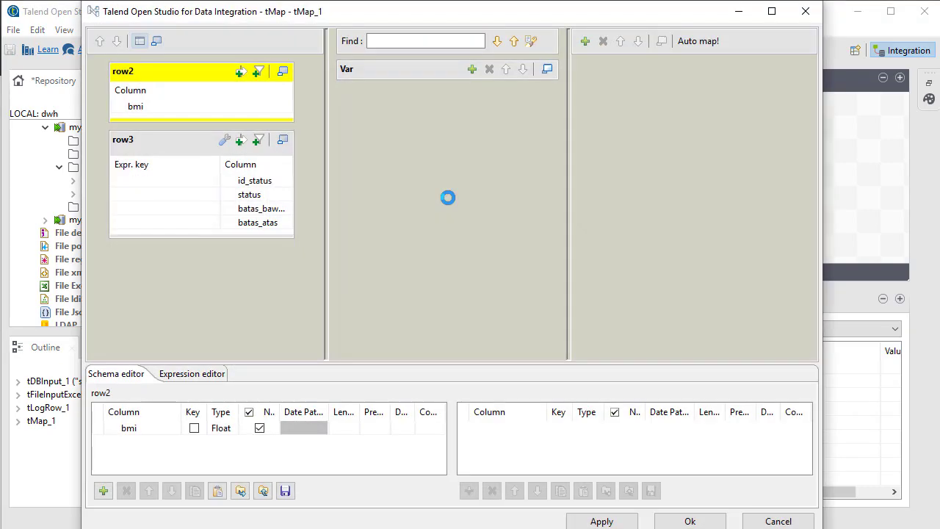
left_click(585, 41)
left_click(476, 288)
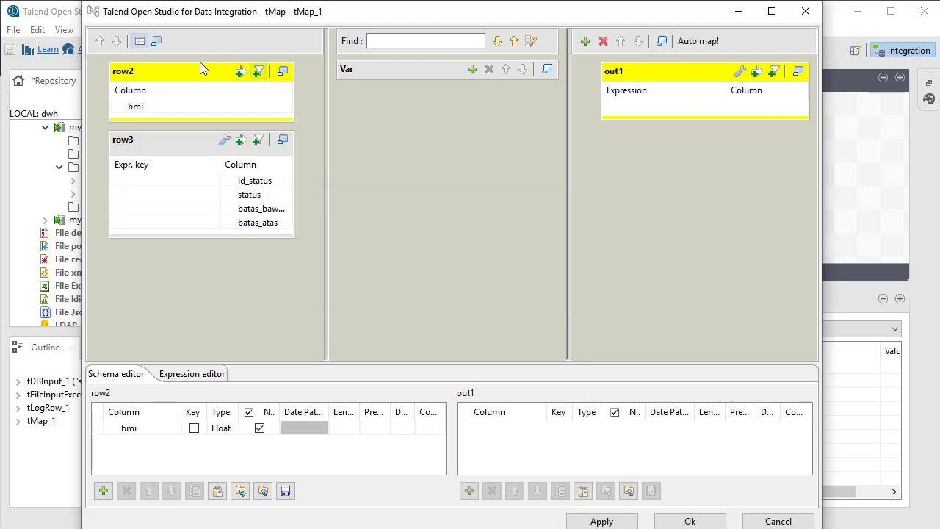
Copy all four row3 columns (id_status, status, batas_bawah, batas_atas) into the out1 output schema
left_click(181, 144)
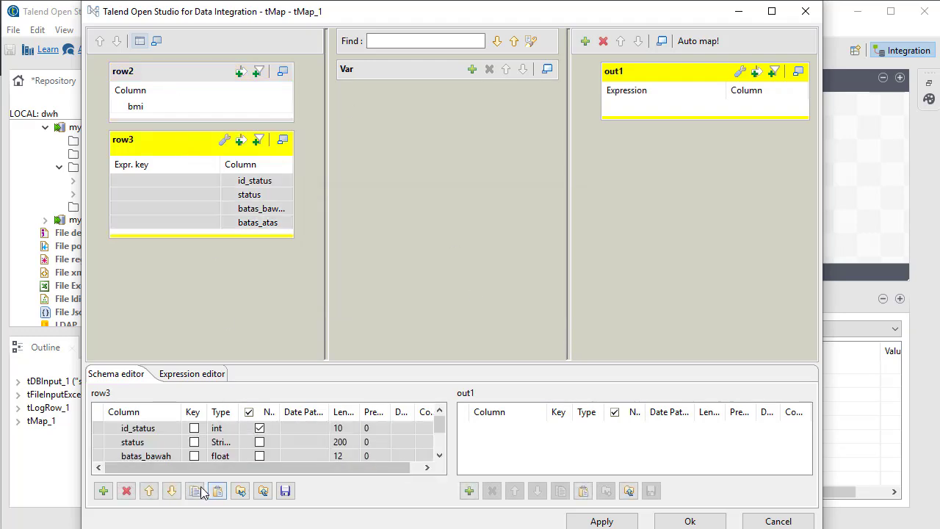
left_click(677, 72)
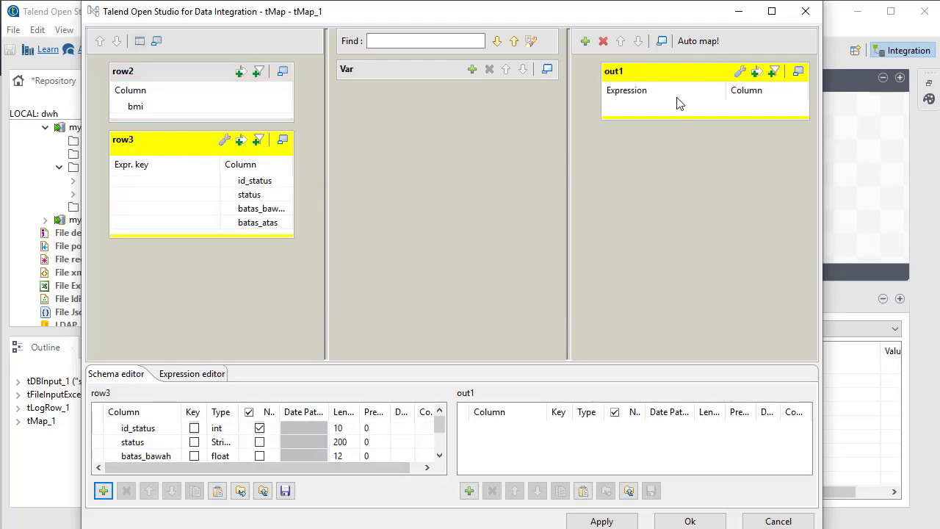
left_click(580, 494)
Copy the bmi column from row2 into the out1 schema and accept the tMap_1 mapping
left_click(193, 78)
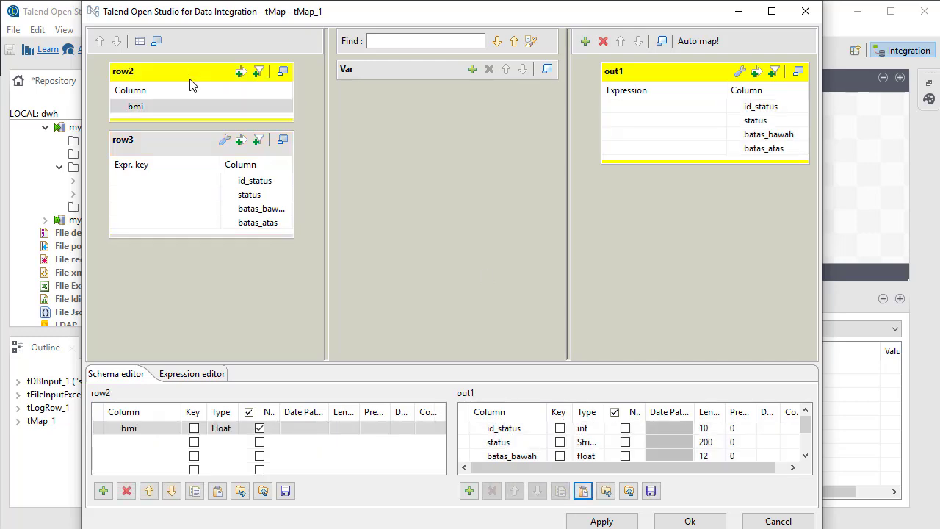
left_click(195, 491)
left_click(657, 83)
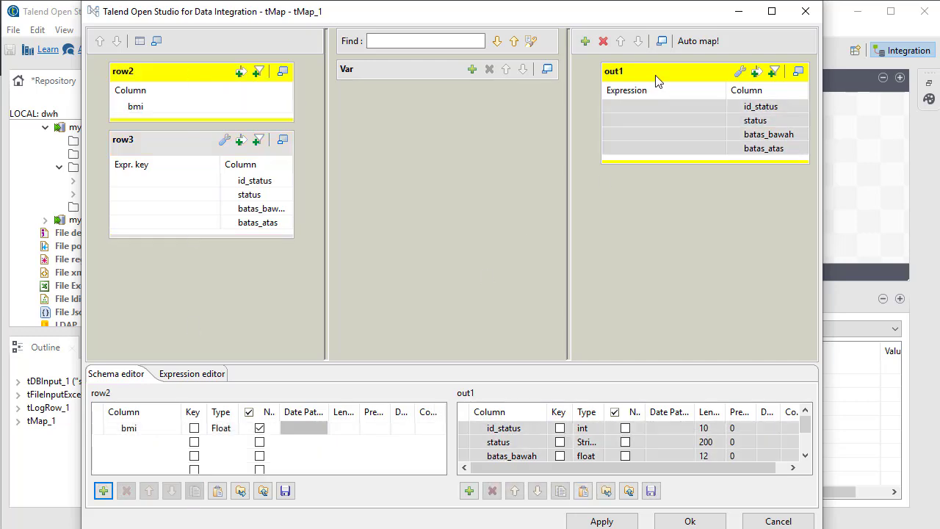
left_click(583, 491)
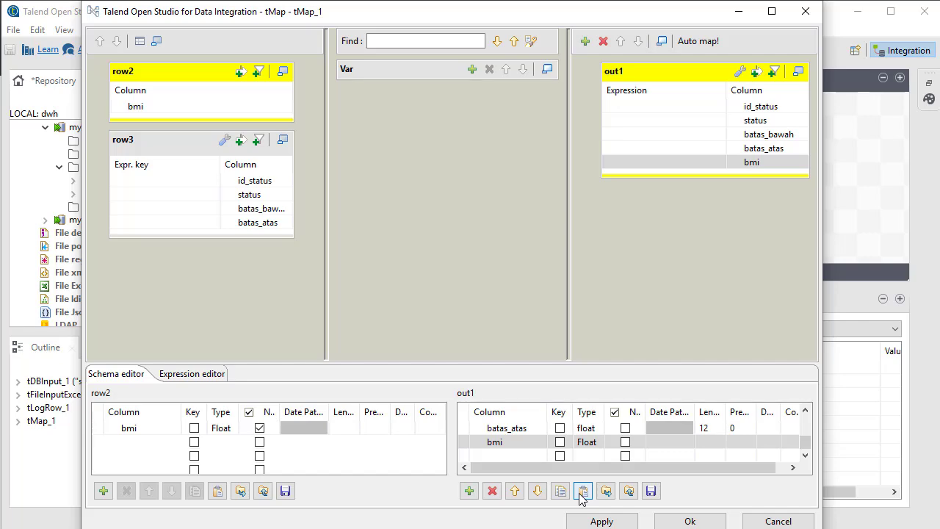
left_click(681, 526)
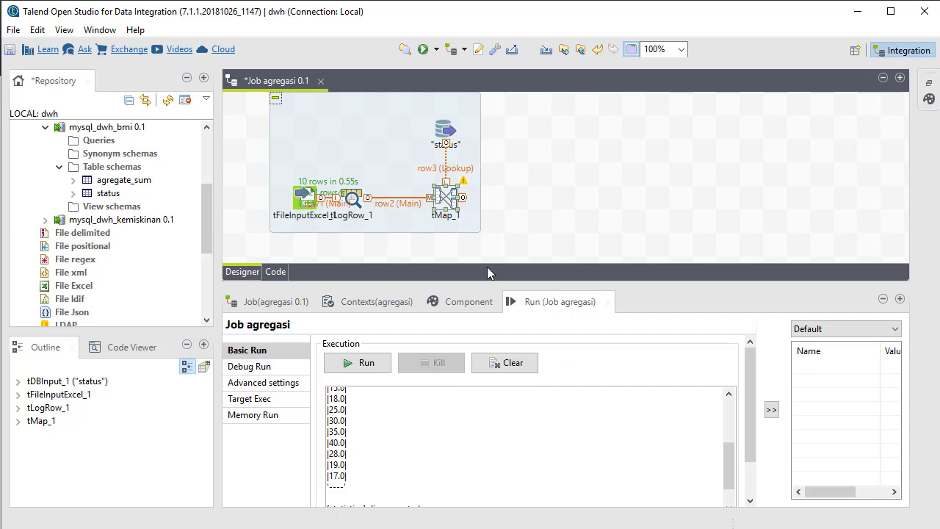
Place a second tLogRow component beside tMap_1 and decline creating a new named output
left_click_drag(463, 197, 532, 197)
double_click(556, 225)
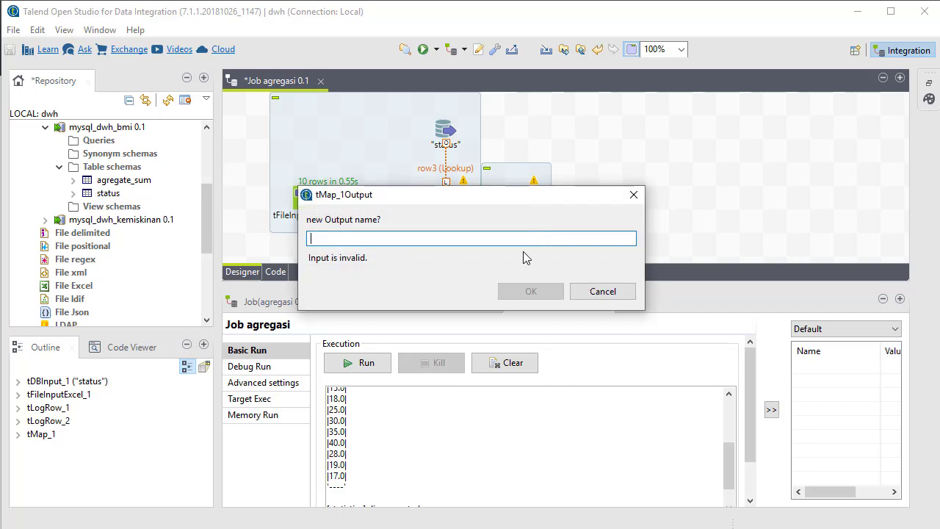
left_click(595, 291)
Connect tMap_1 to tLogRow_2 using the existing out1 output row
left_click(446, 199)
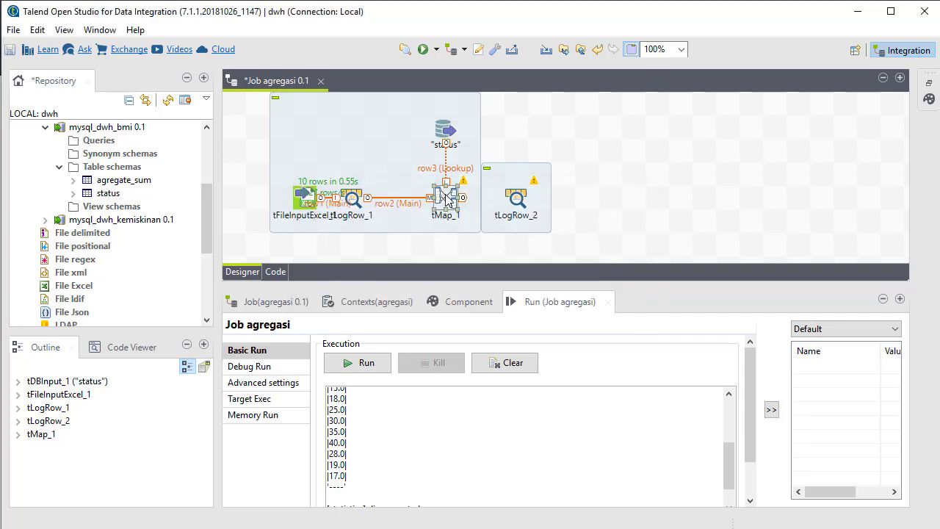
right_click(446, 198)
mouse_move(461, 204)
left_click(649, 203)
left_click(521, 204)
Set the output mode of tLogRow_2 to Table (print values in cells of a table)
left_click(522, 206)
double_click(521, 203)
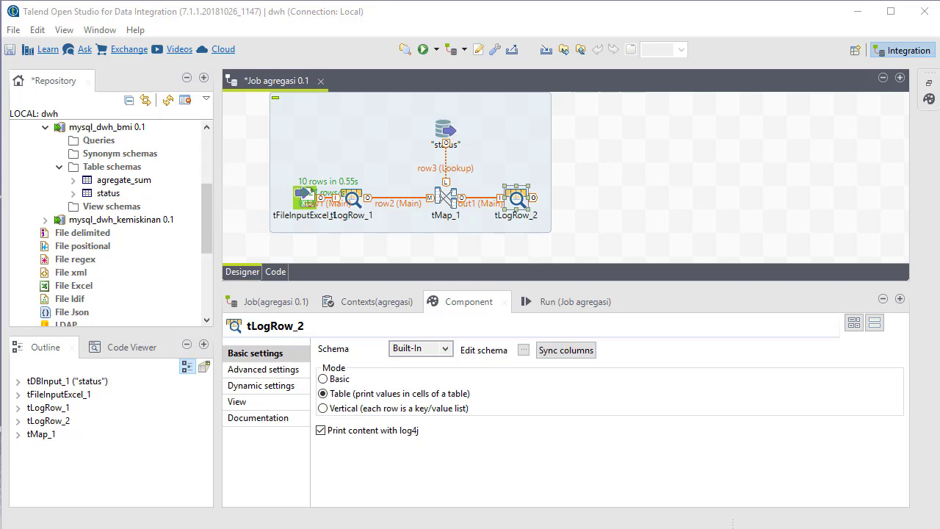
left_click(517, 204)
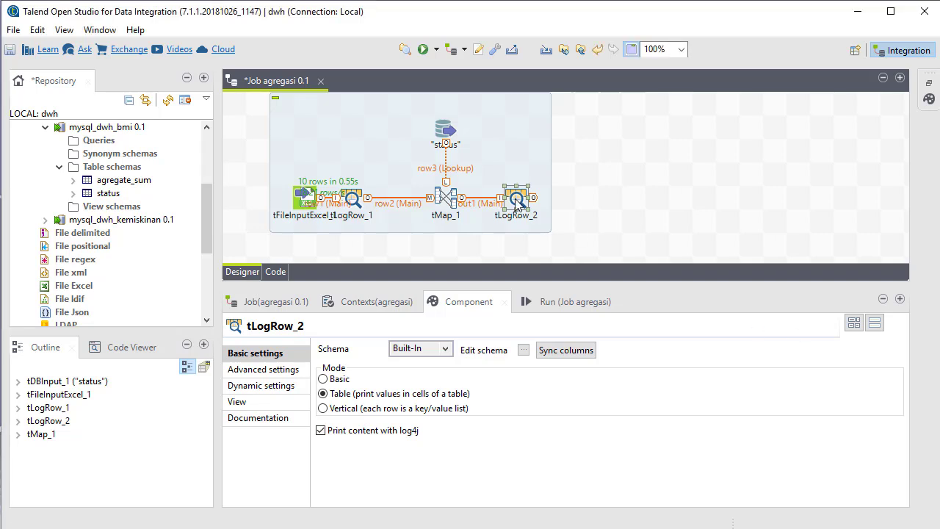
Run the agregasi job and review the tLogRow_2 table in the execution output
key("F6")
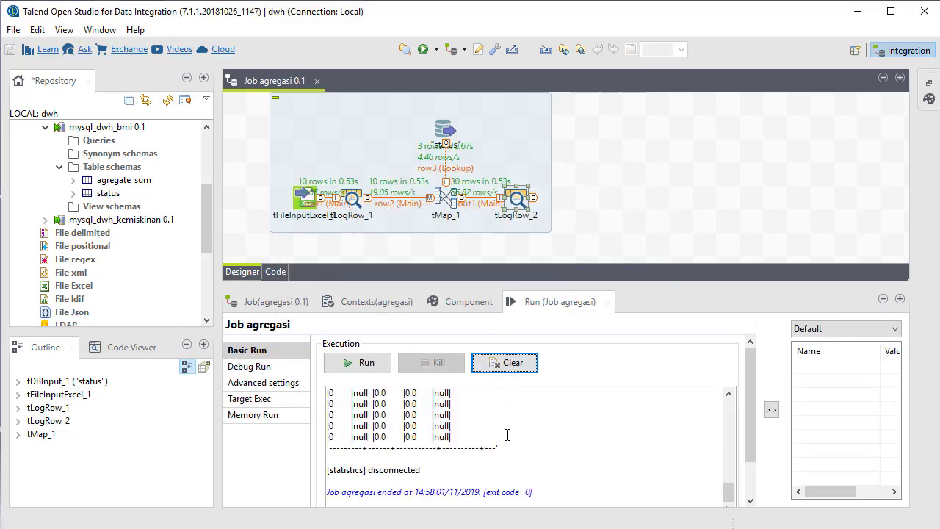
scroll(507, 435, "up", 10)
scroll(507, 436, "down", 2)
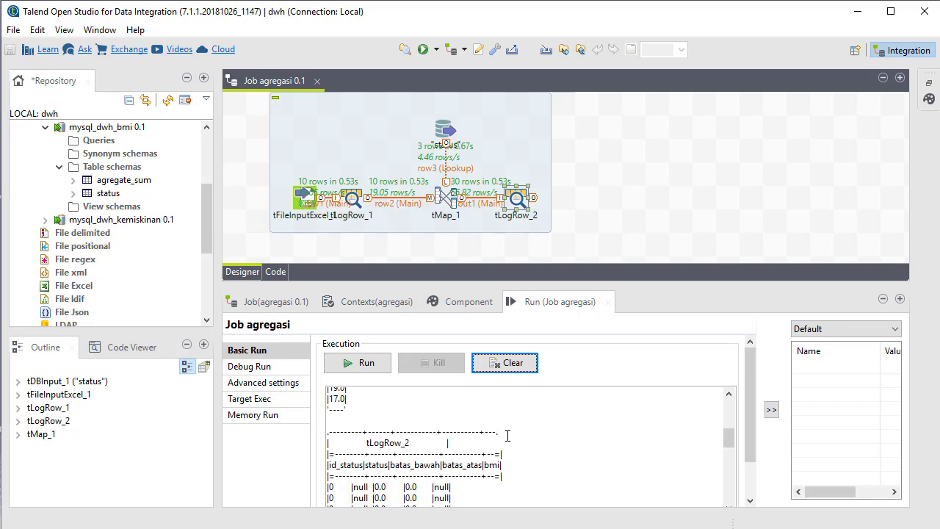
scroll(507, 435, "down", 2)
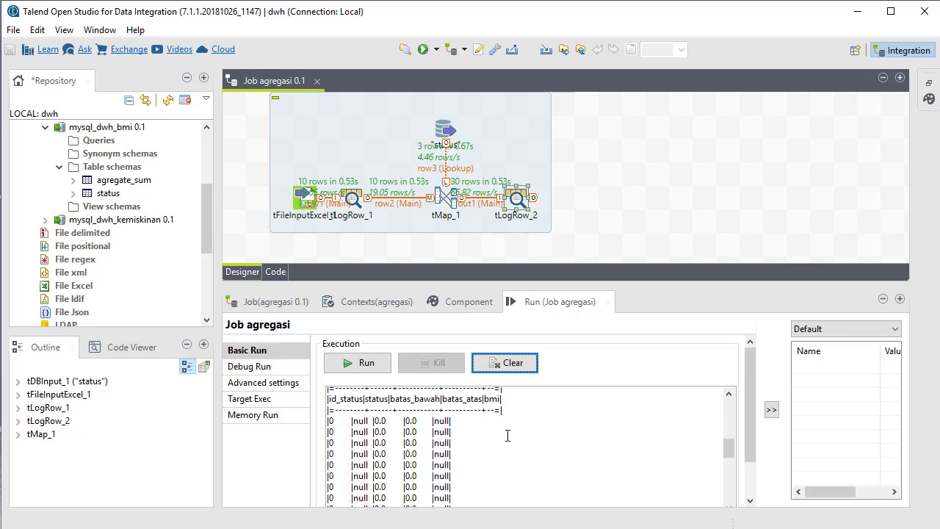
Auto-map the row2 and row3 input columns to the out1 columns in tMap_1 and accept the mapping
double_click(451, 200)
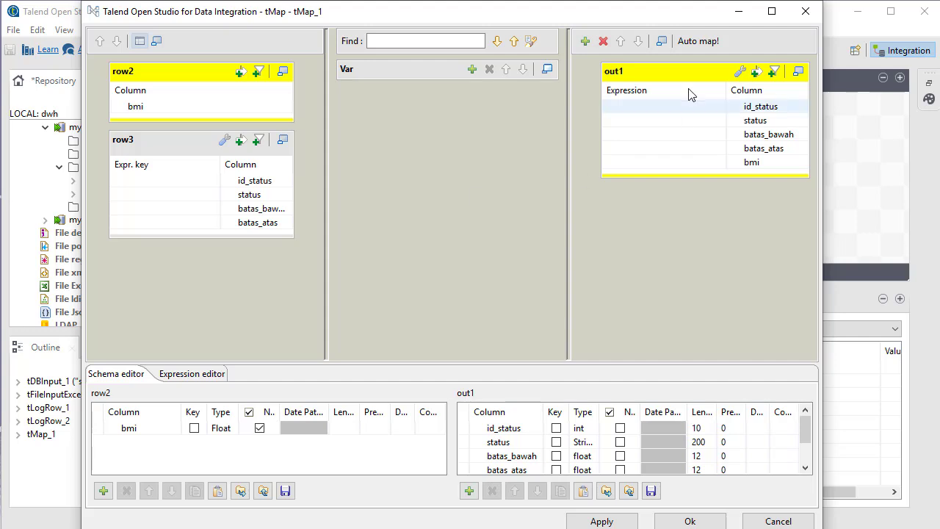
left_click(700, 43)
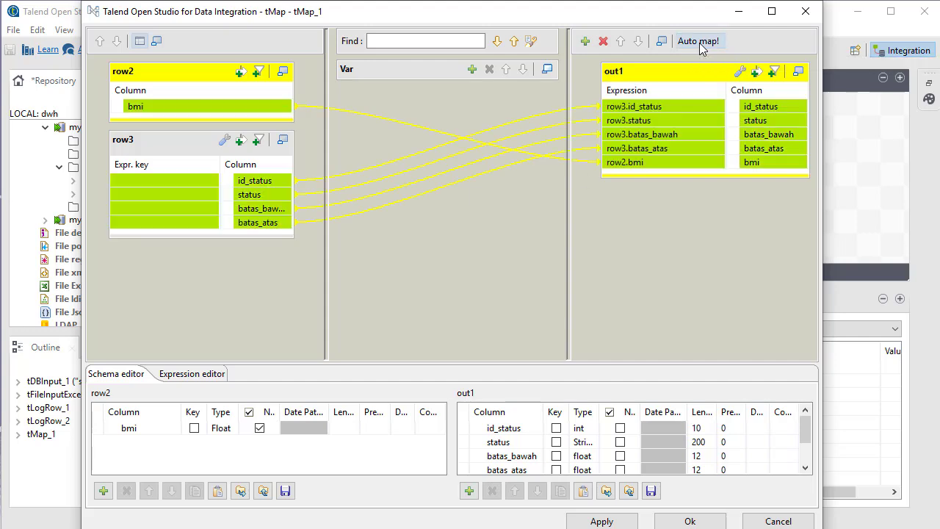
left_click(717, 521)
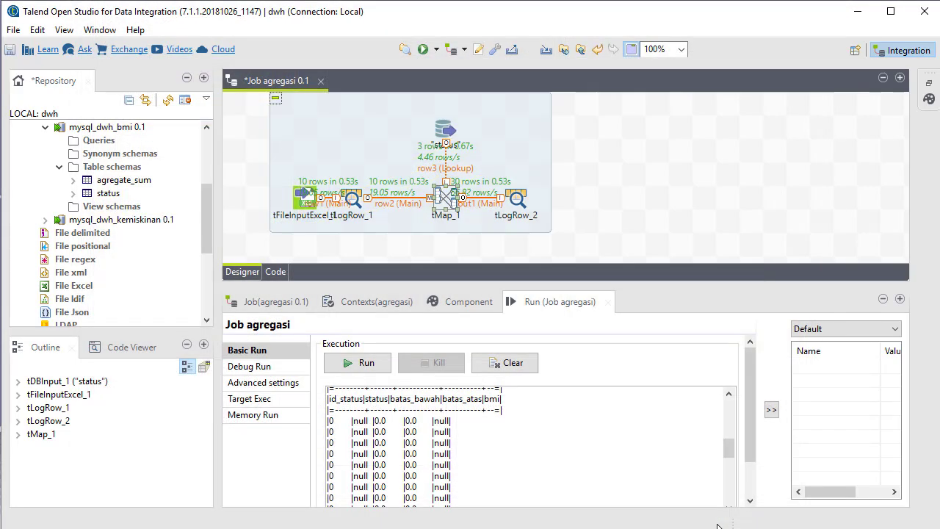
Rerun the job and check the mapped status and bmi rows printed by tLogRow_2
key("F6")
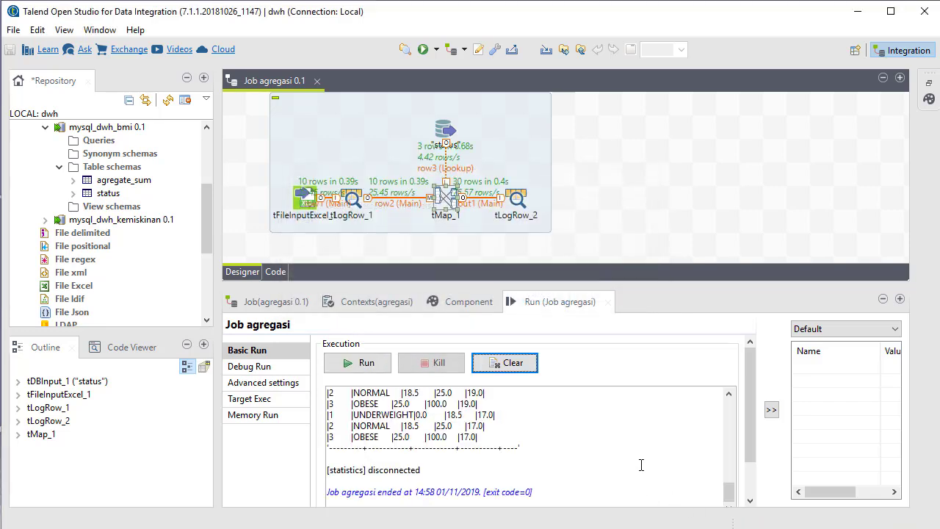
scroll(642, 465, "up", 3)
scroll(641, 464, "up", 5)
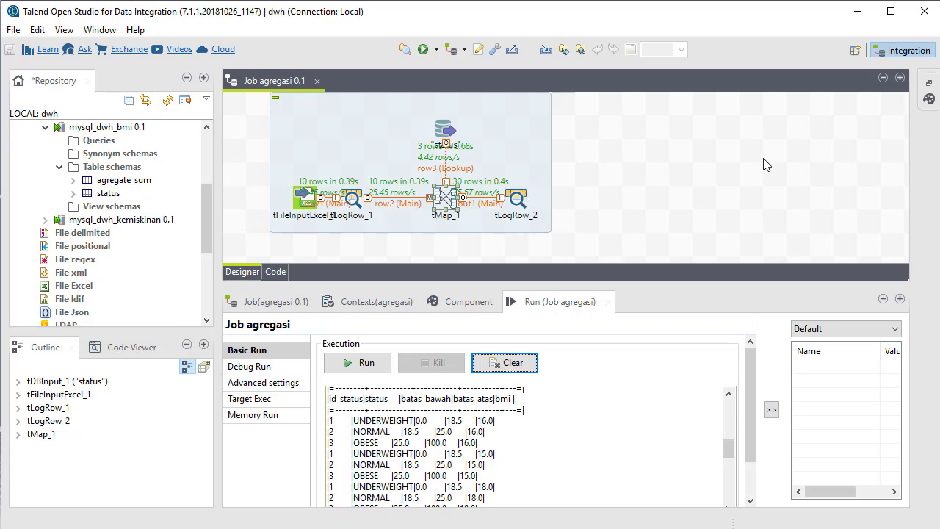
Add a tFilterRow component after tLogRow_2 and connect tLogRow_2 to it with a Main row
left_click(931, 98)
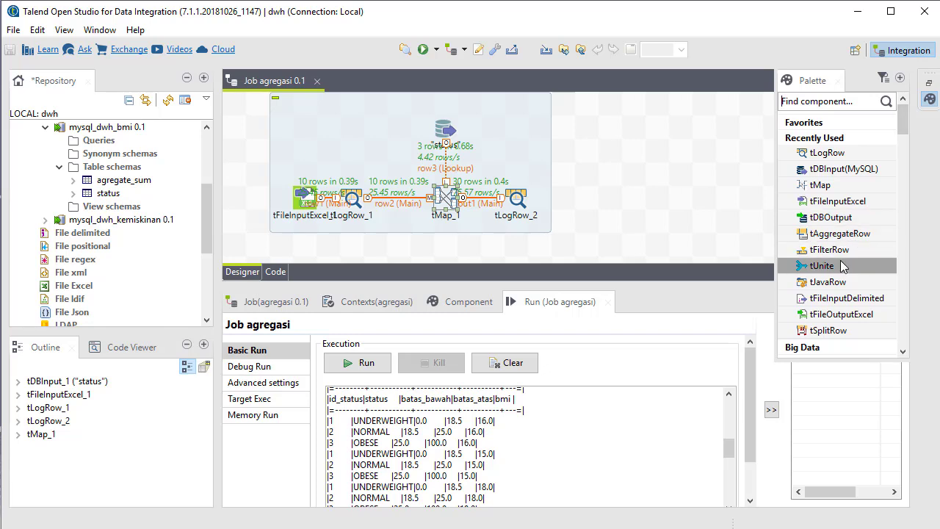
left_click_drag(830, 250, 616, 209)
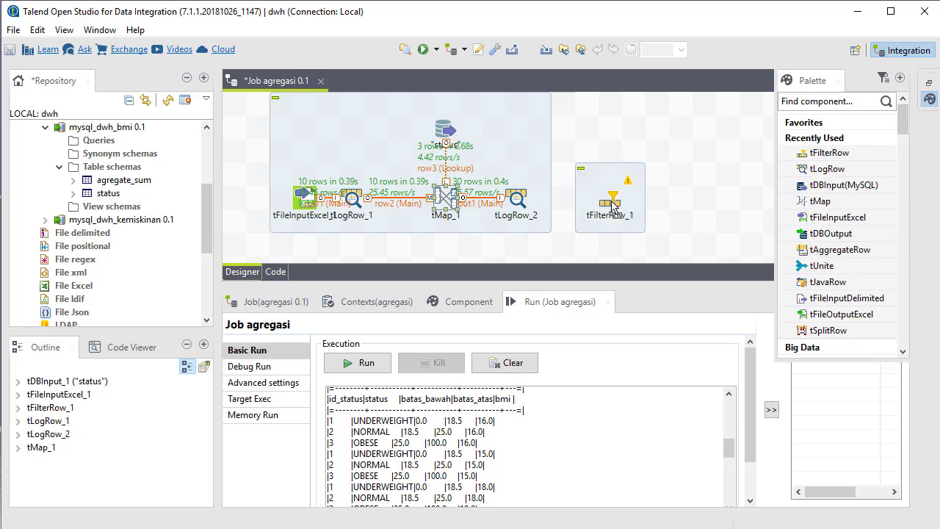
right_click(523, 202)
mouse_move(544, 209)
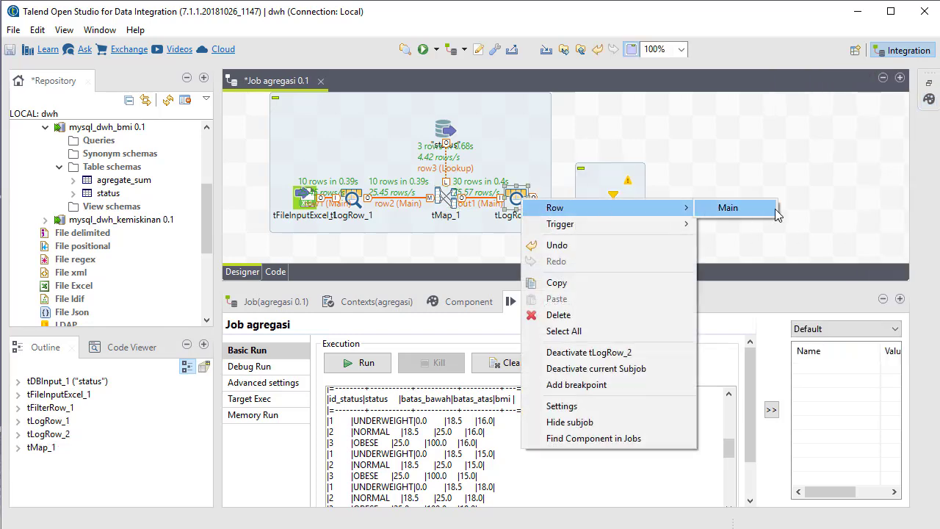
left_click(728, 208)
left_click(618, 205)
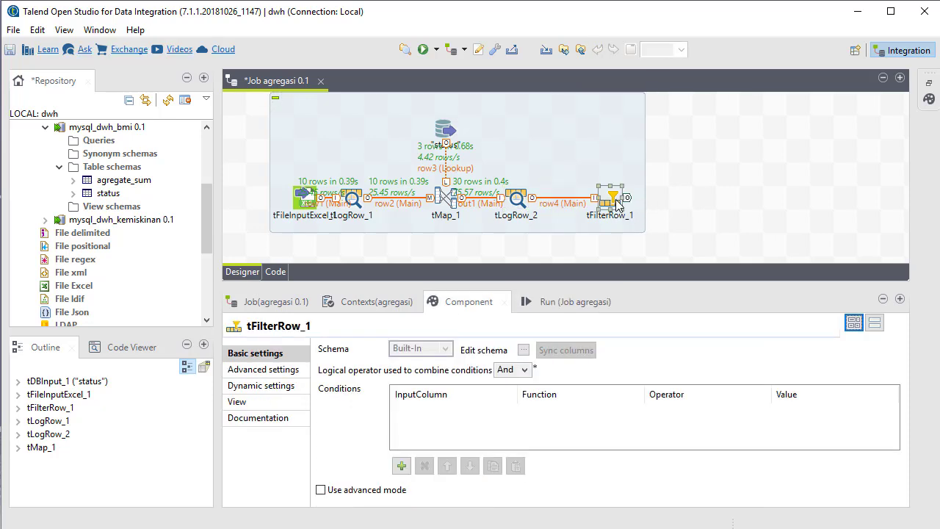
Add a tFilterRow_1 condition requiring bmi to be Greater than row4.batas_bawah
left_click(401, 466)
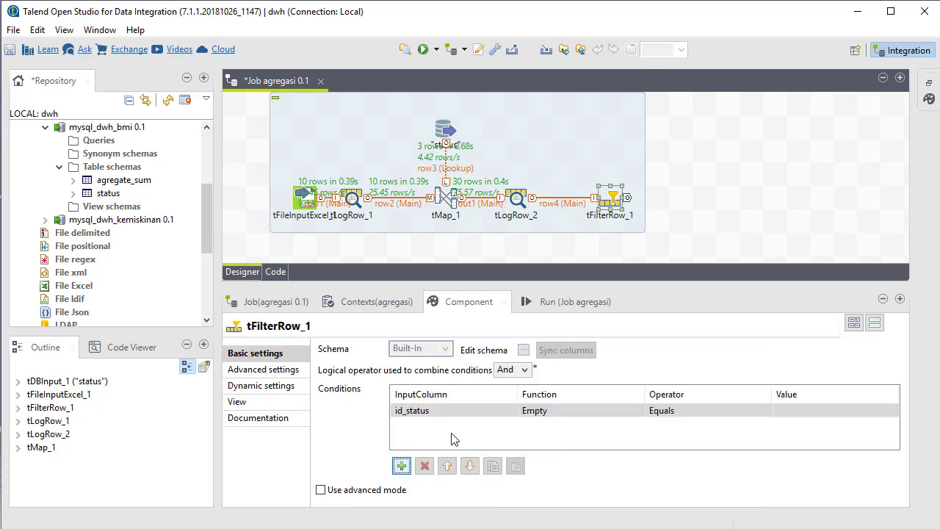
left_click(512, 413)
left_click(512, 413)
left_click(411, 474)
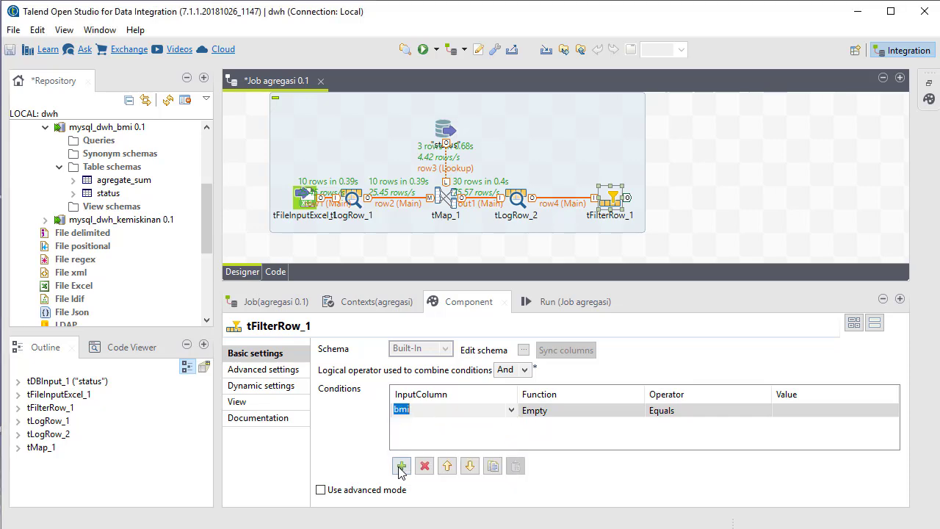
left_click(676, 413)
left_click(764, 411)
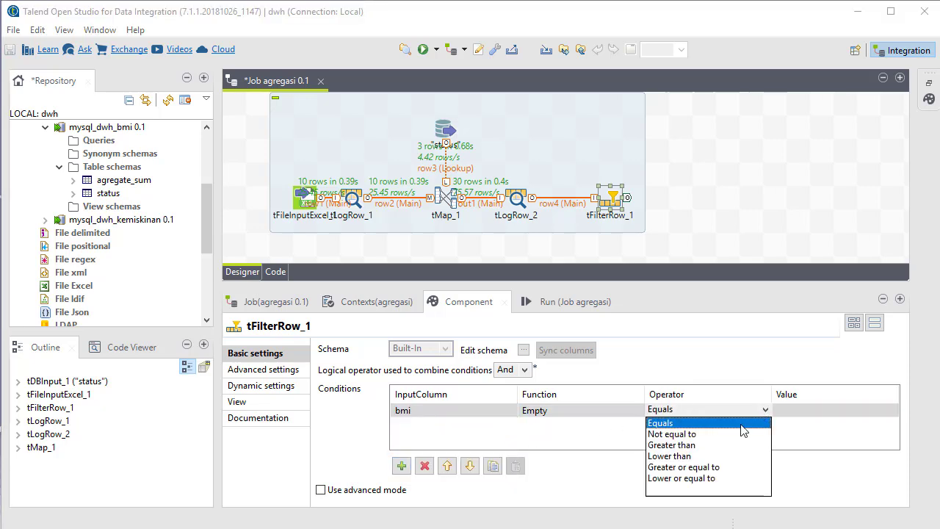
left_click(671, 444)
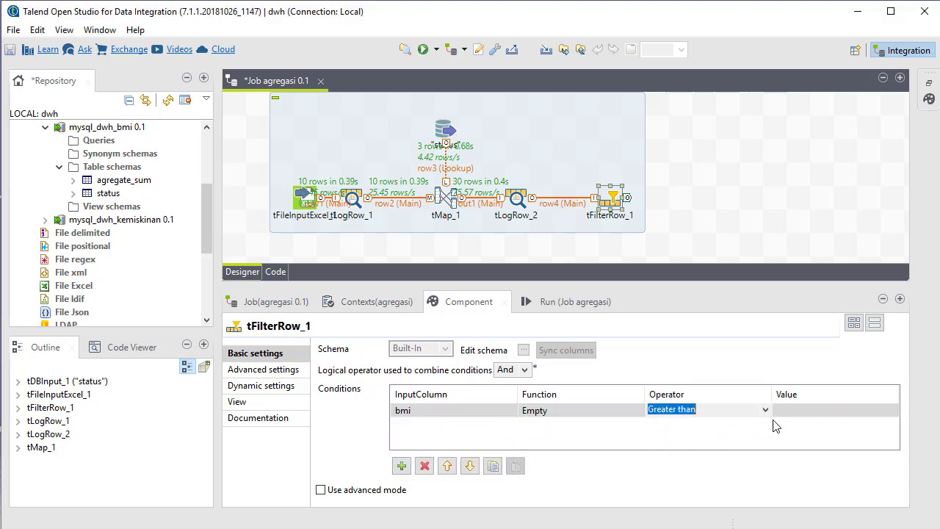
left_click(805, 413)
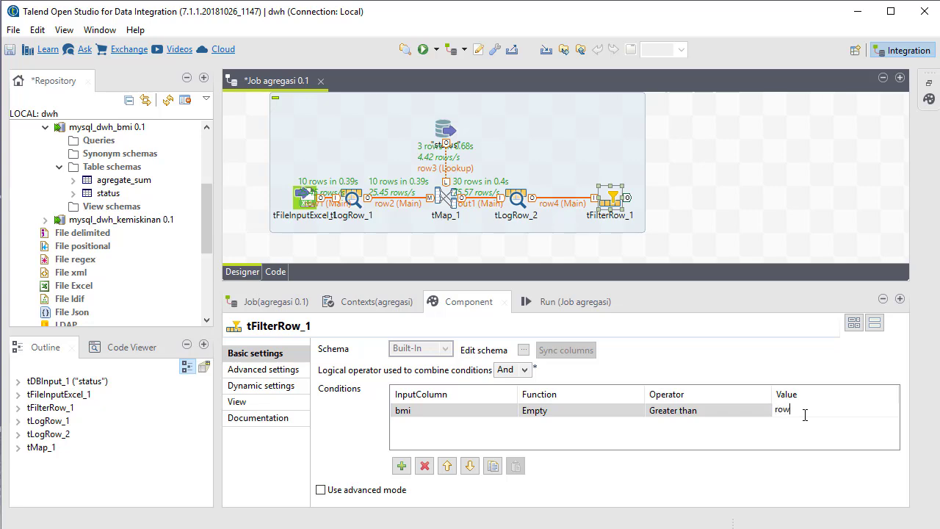
type("row4.batas_bawah")
key("Return")
Add a second tFilterRow_1 condition with bmi Lower or equal to row4.batas_atas, keeping And as the combining operator
left_click(401, 466)
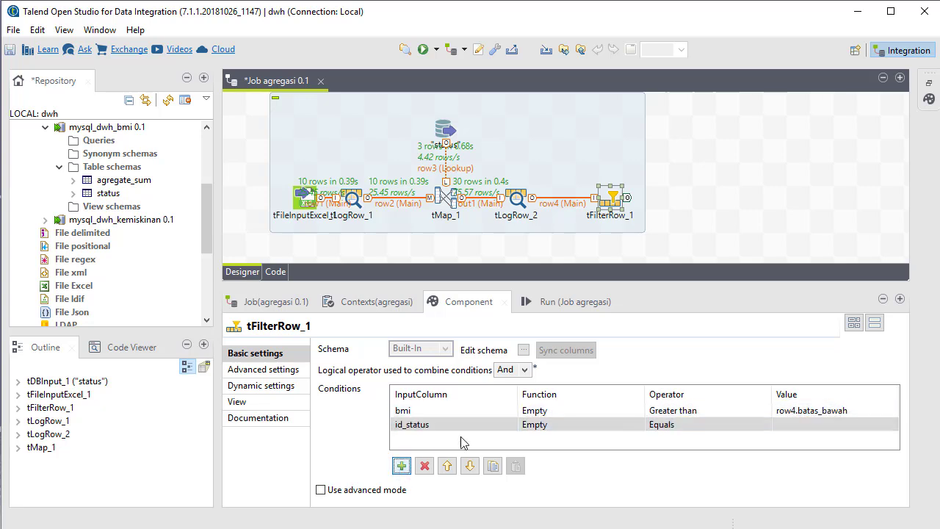
left_click(456, 424)
left_click(513, 424)
left_click(415, 480)
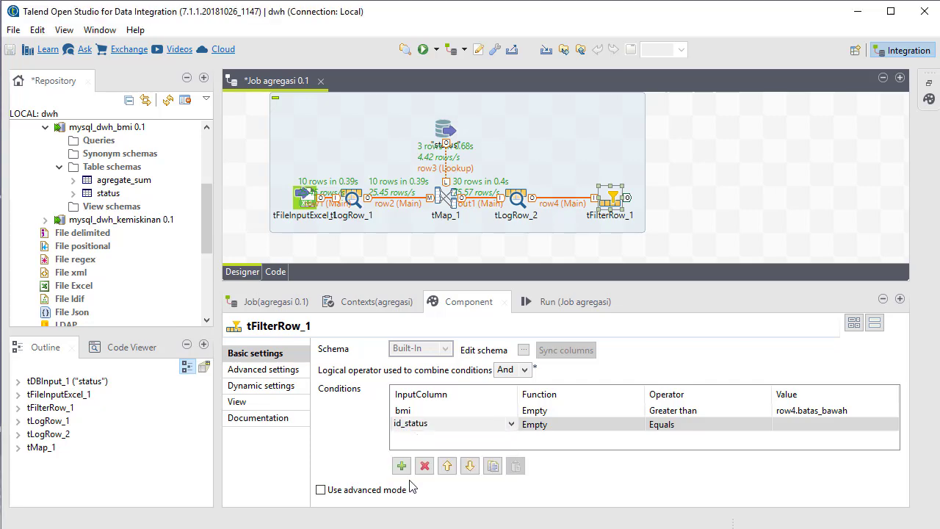
left_click(746, 418)
left_click(767, 425)
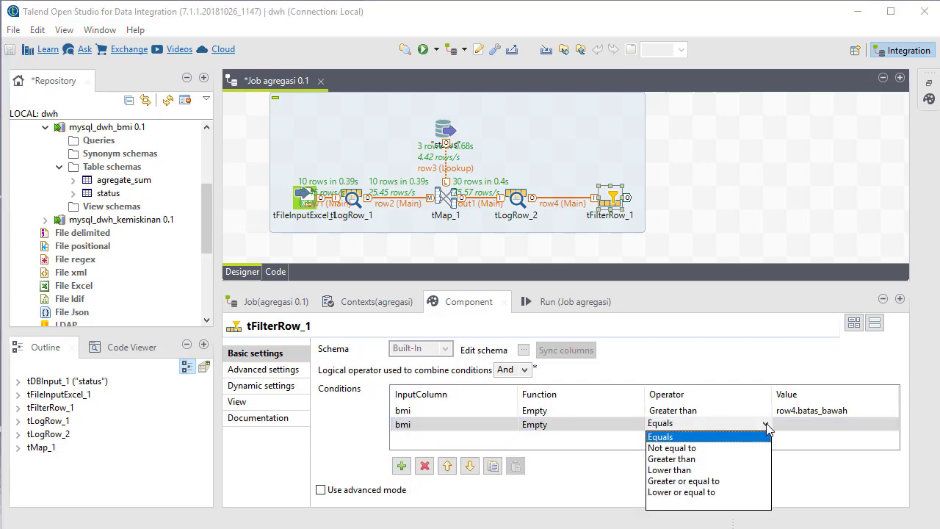
left_click(711, 497)
left_click(815, 424)
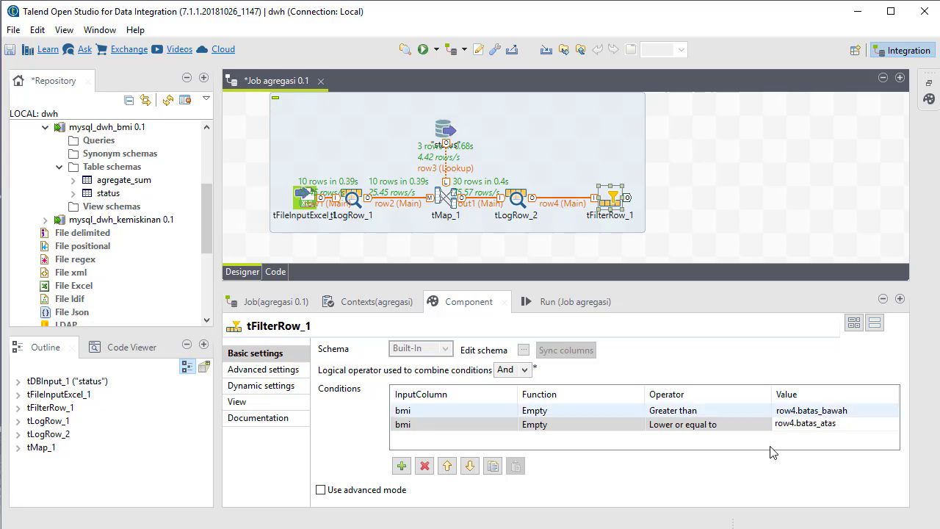
left_click(524, 370)
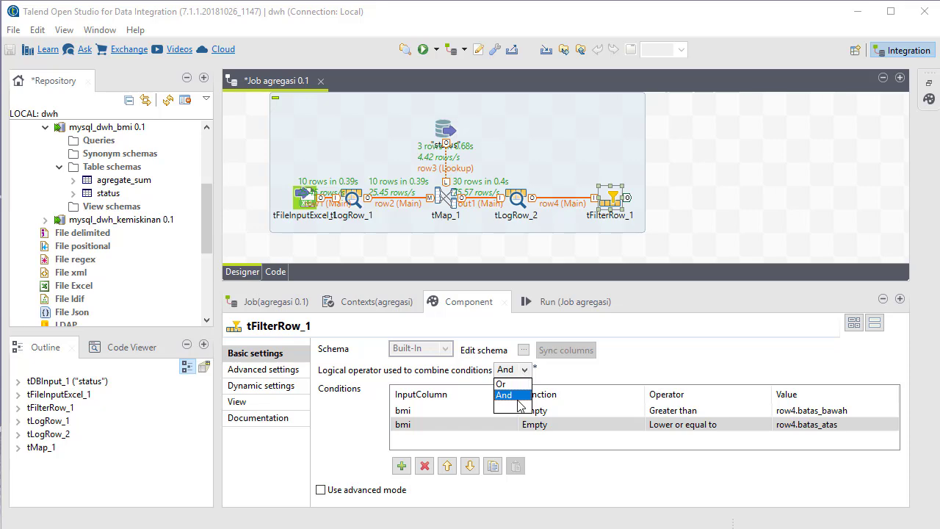
left_click(512, 398)
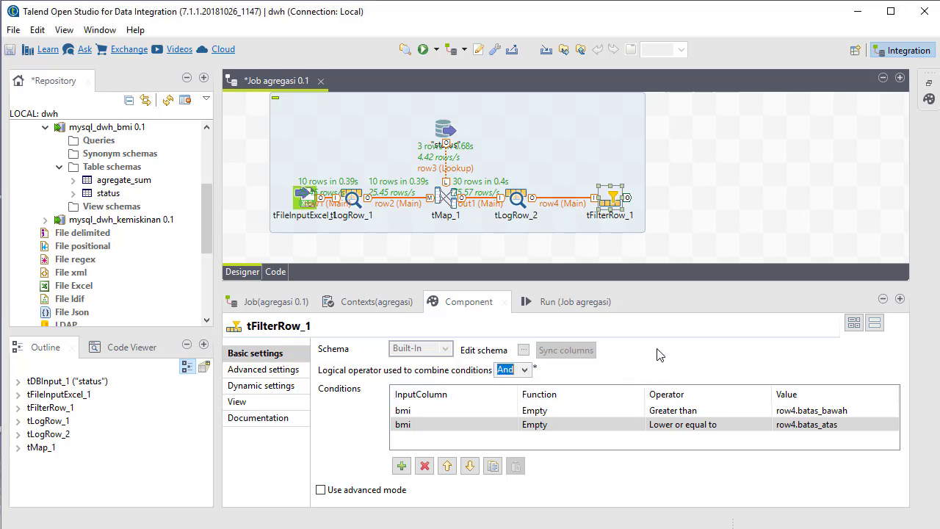
Add a tLogRow component beside tFilterRow_1 and connect tFilterRow_1 to it with a Filter row
left_click(677, 219)
left_click(614, 206)
right_click(616, 206)
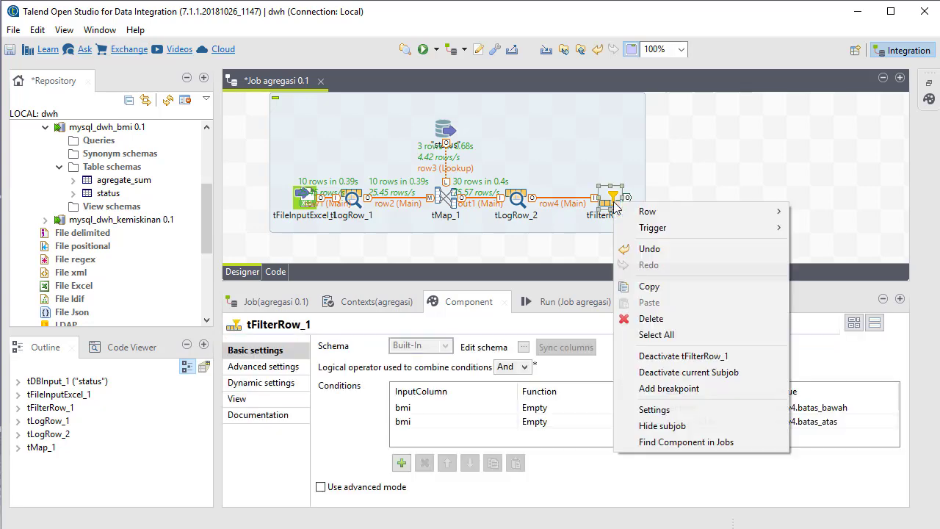
mouse_move(657, 213)
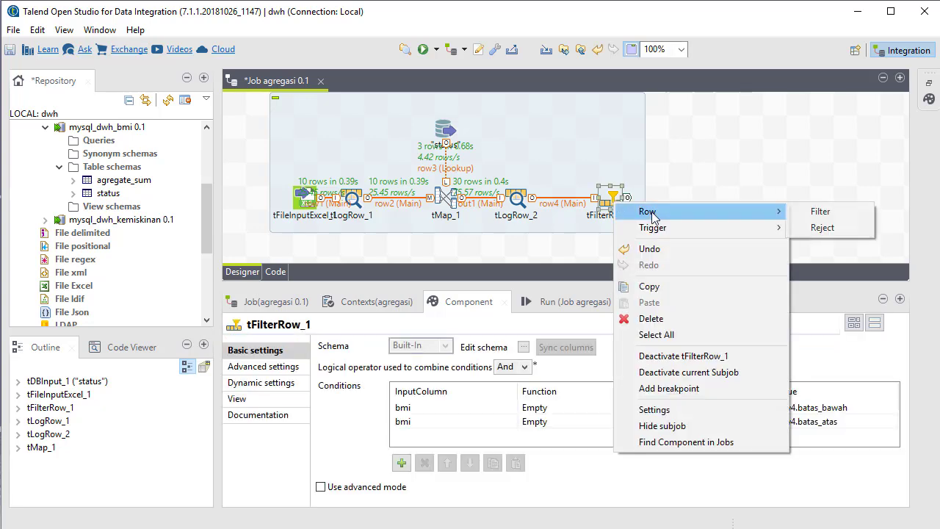
left_click(821, 214)
left_click(690, 211)
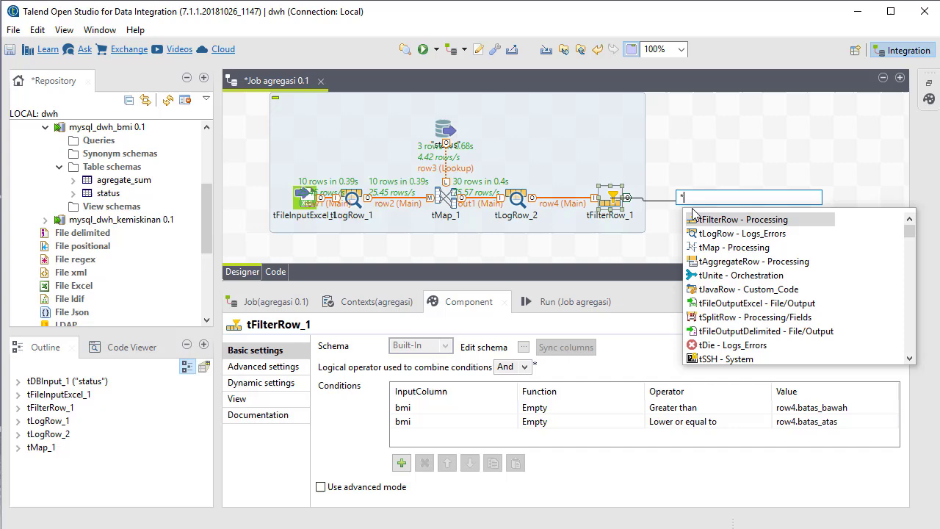
double_click(734, 234)
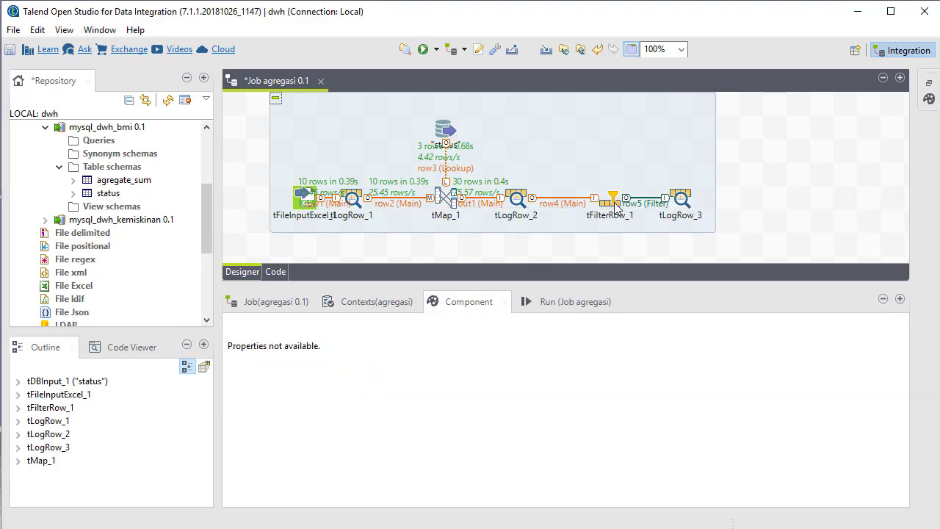
Add another tLogRow component below tFilterRow_1, connected from it with a Reject row
left_click(616, 201)
right_click(615, 200)
mouse_move(646, 211)
left_click(808, 209)
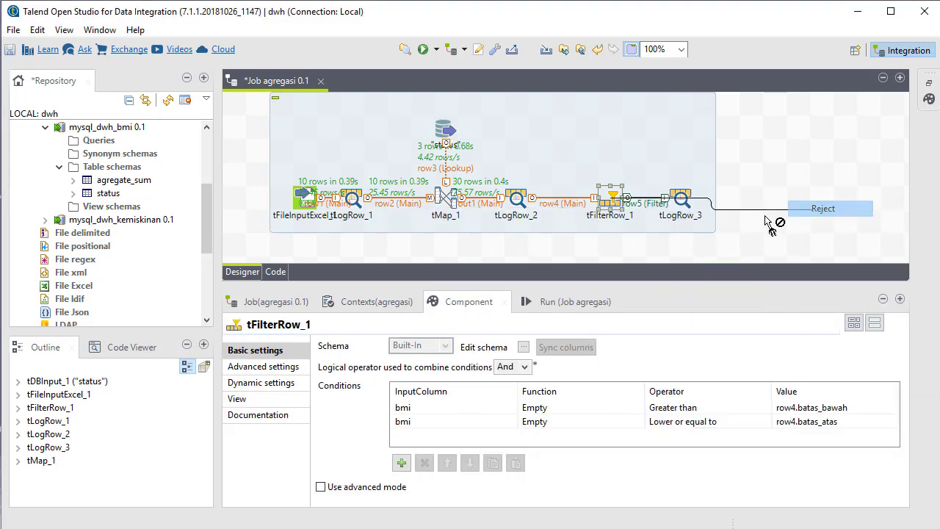
left_click(617, 246)
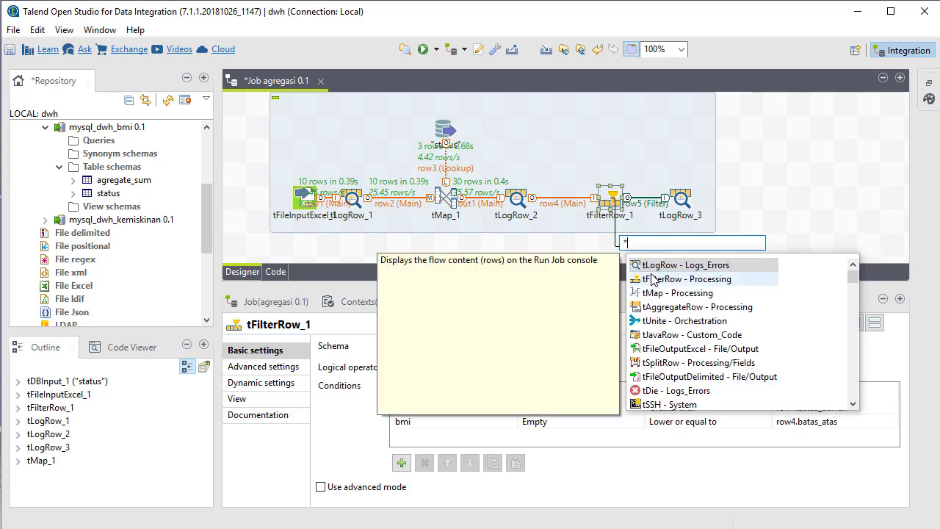
double_click(655, 266)
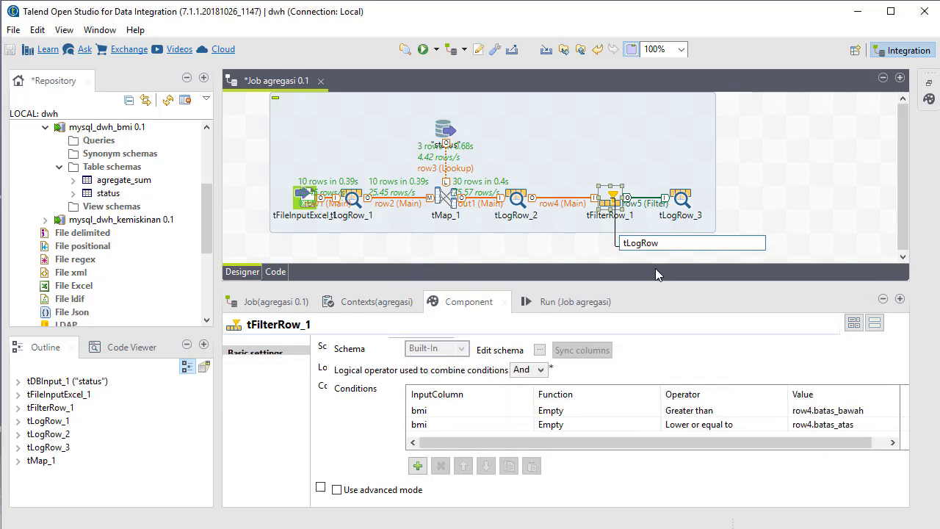
Set tLogRow_3 to the Table (print values in cells of a table) mode
left_click(674, 207)
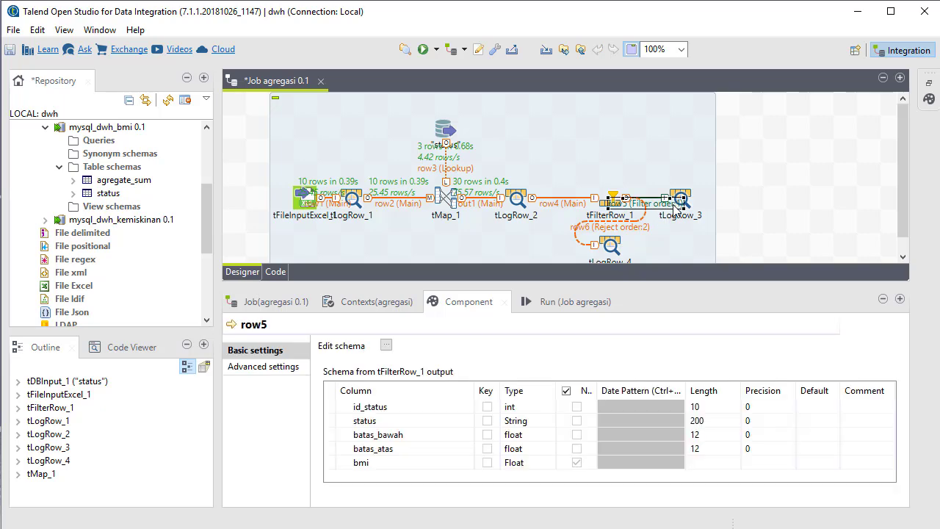
left_click(689, 197)
left_click(434, 395)
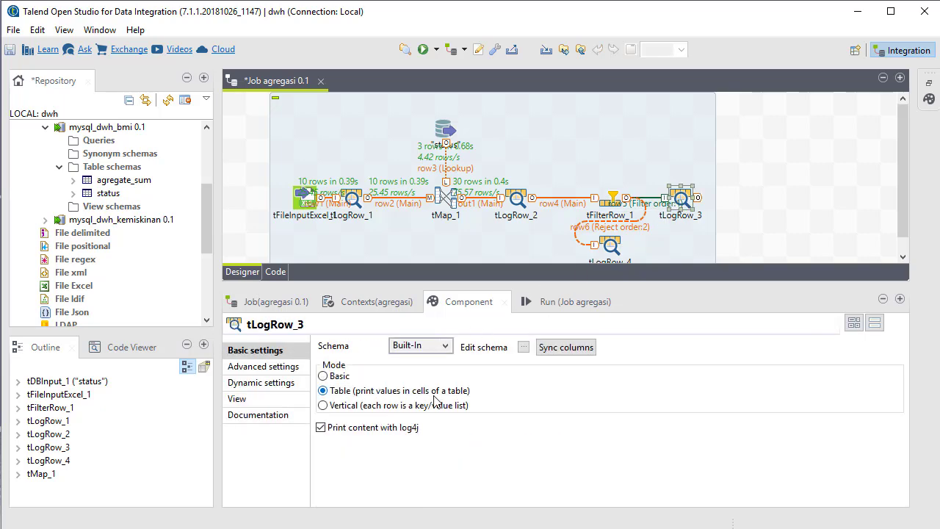
Run the job and check the filtered status and bmi rows printed by tLogRow_3
key("F6")
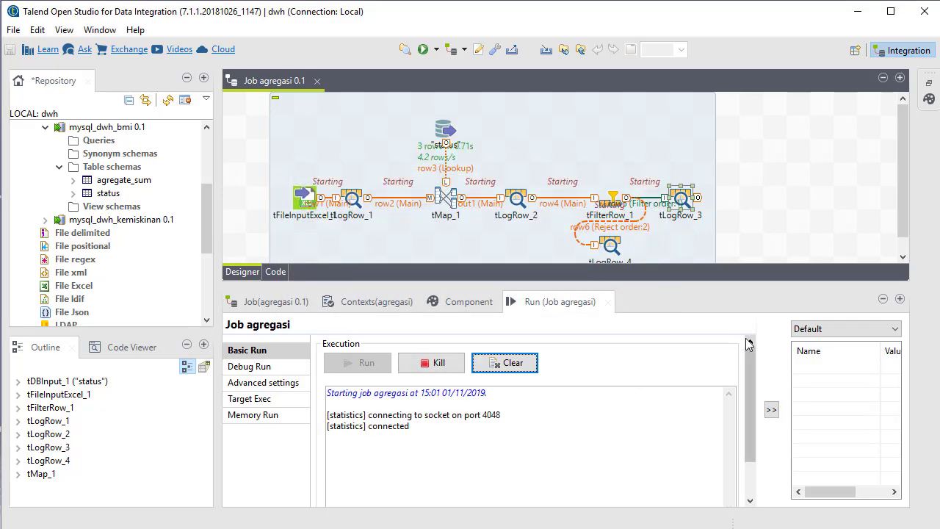
scroll(615, 445, "up", 5)
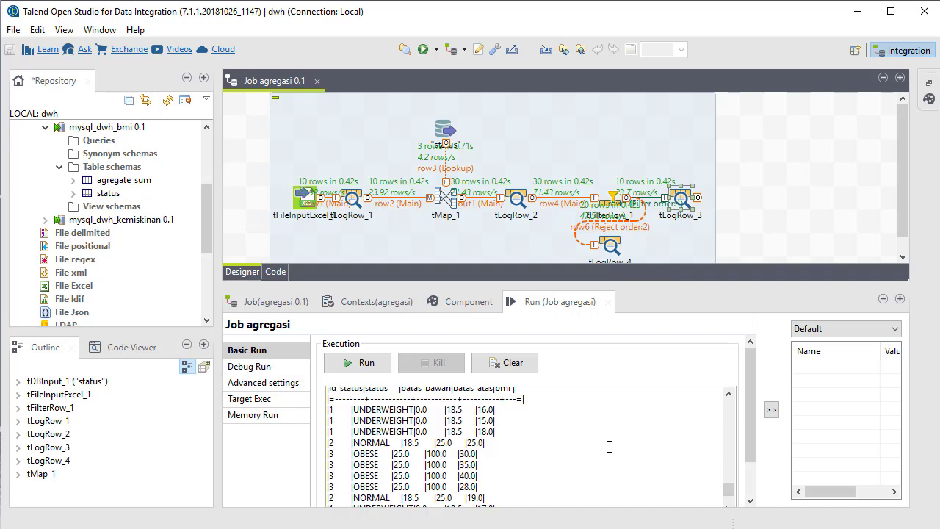
scroll(499, 416, "up", 1)
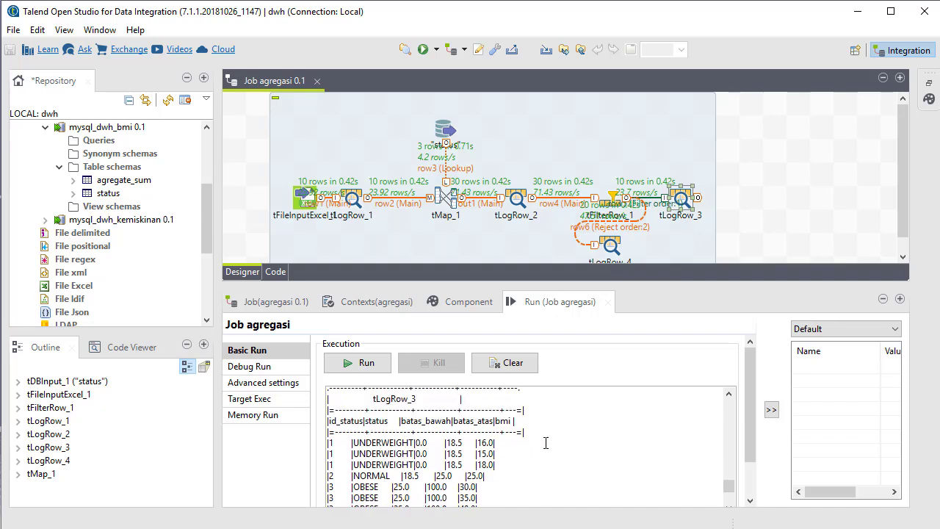
scroll(546, 443, "down", 1)
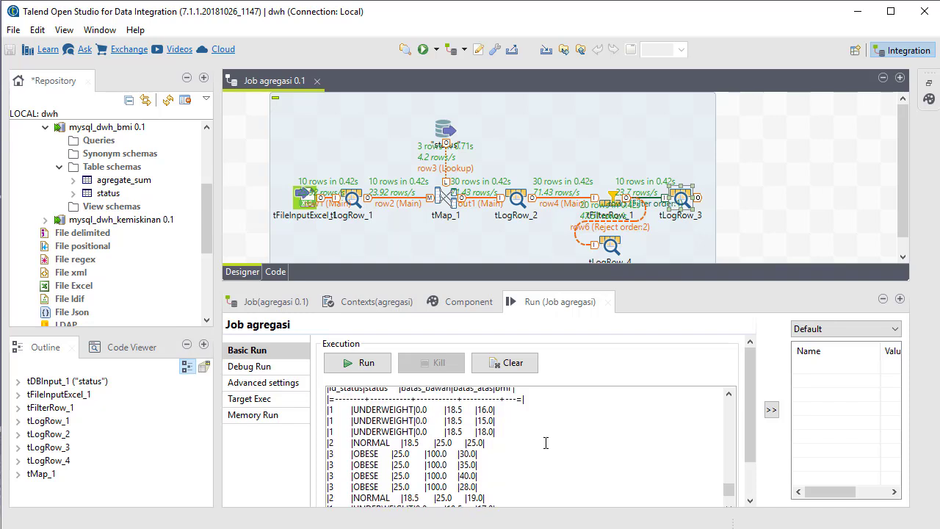
scroll(546, 443, "down", 1)
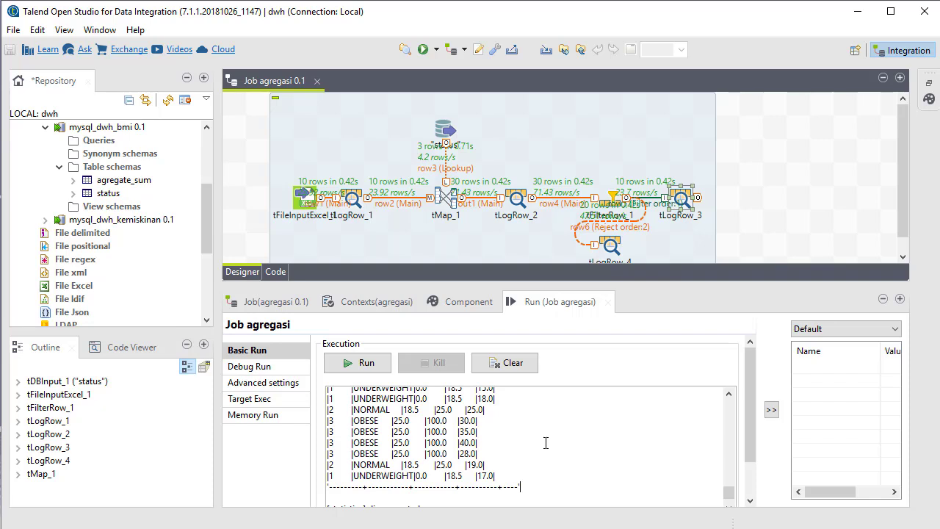
scroll(546, 443, "up", 1)
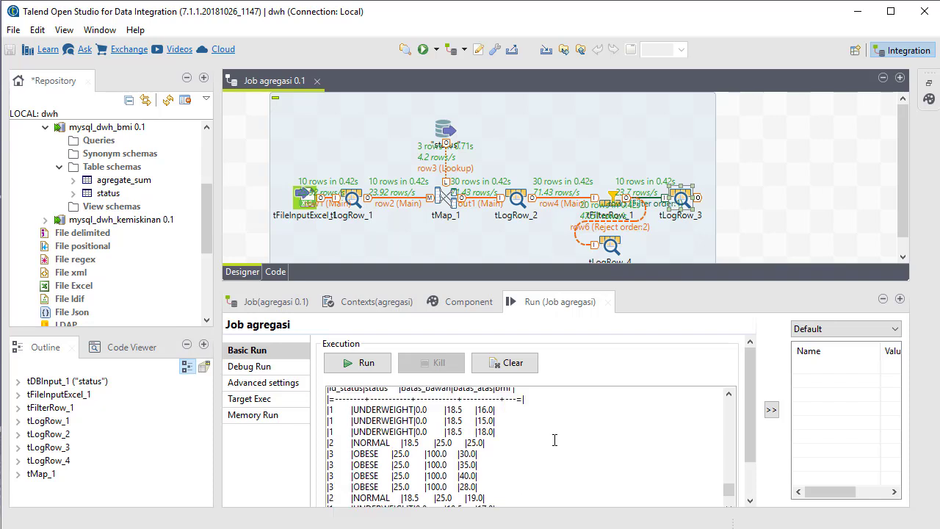
scroll(554, 440, "up", 1)
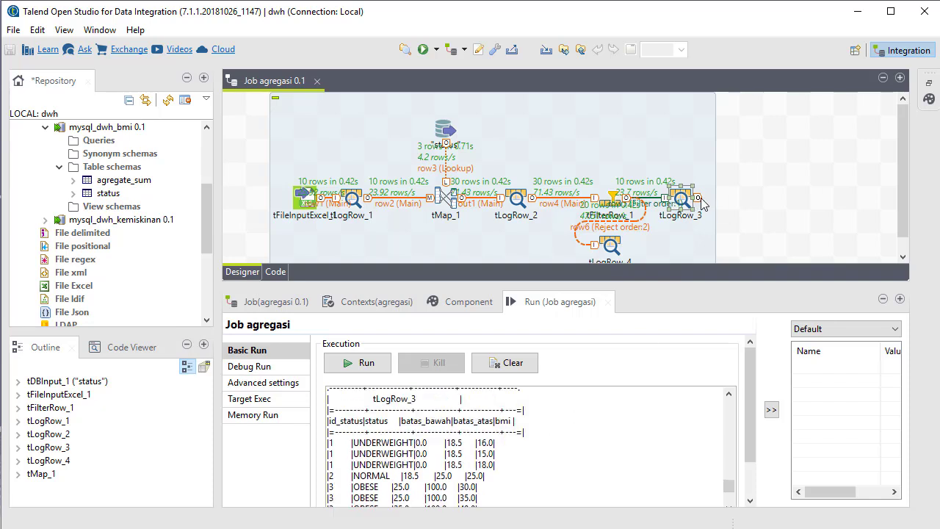
Add a tAggregateRow component after tLogRow_3, connected from it with a Main row, and show its basic settings
left_click_drag(698, 204, 731, 203)
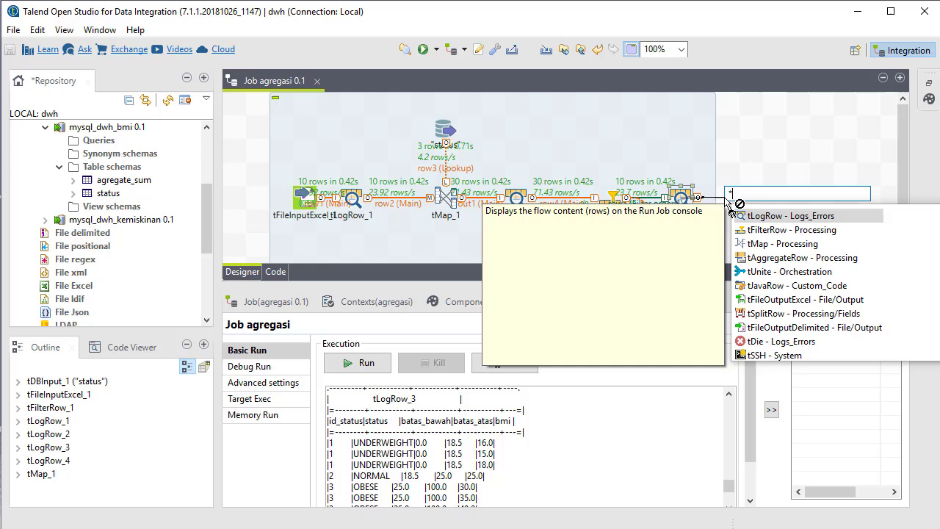
double_click(782, 259)
left_click(732, 201)
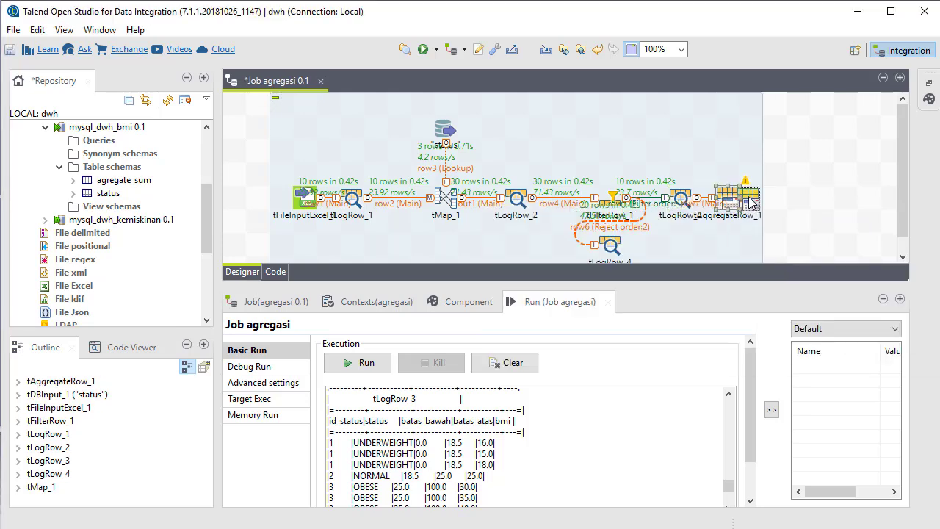
left_click(463, 304)
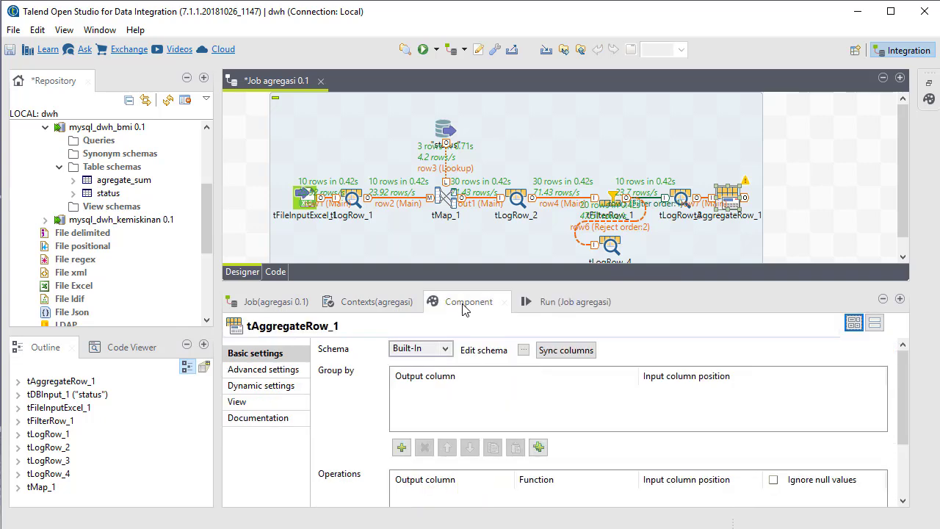
Open the tAggregateRow_1 schema and copy the id_status input column to its output
left_click(405, 451)
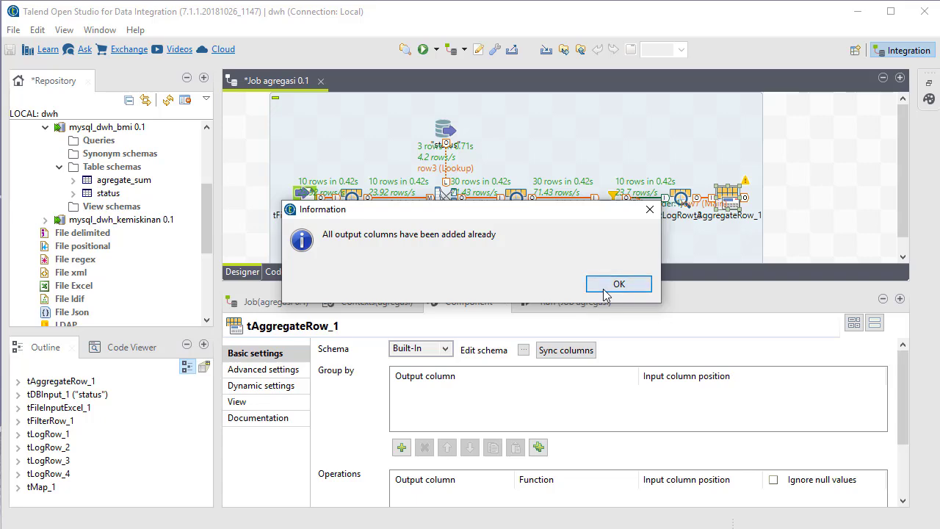
left_click(617, 285)
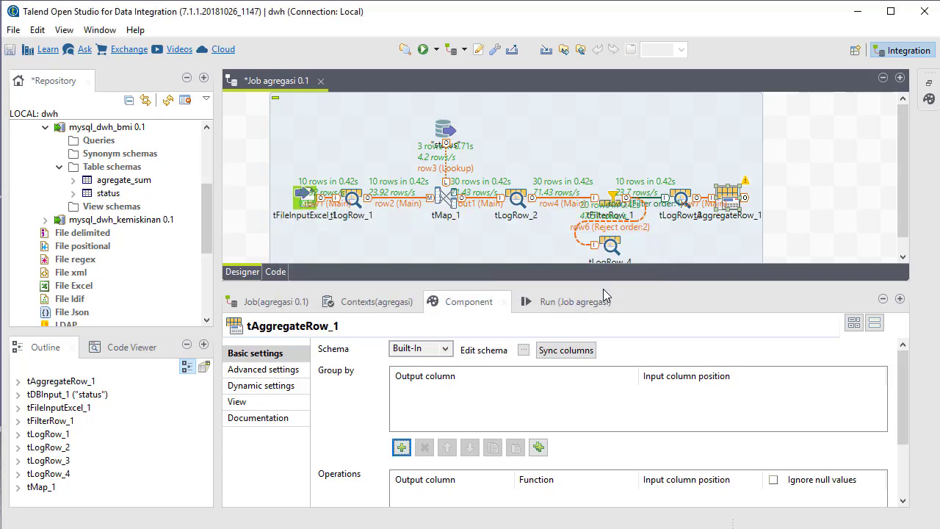
left_click(523, 351)
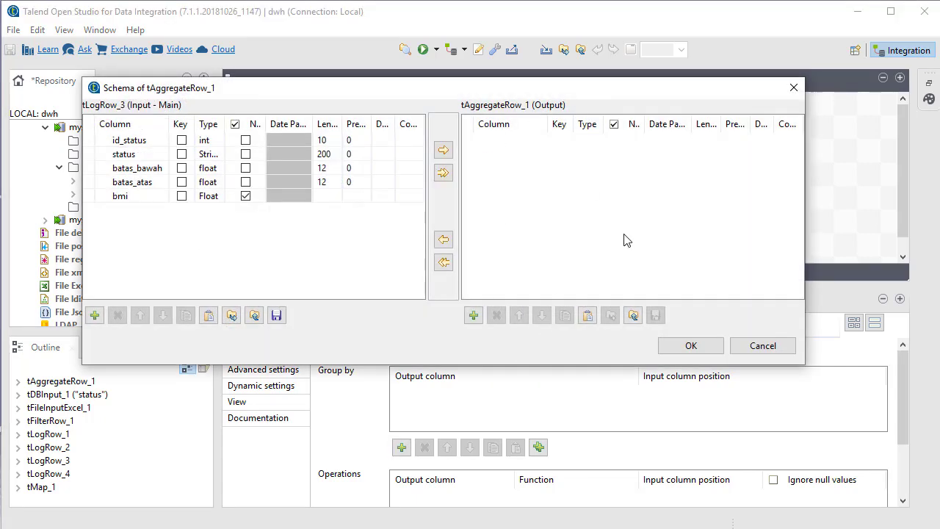
left_click(87, 139)
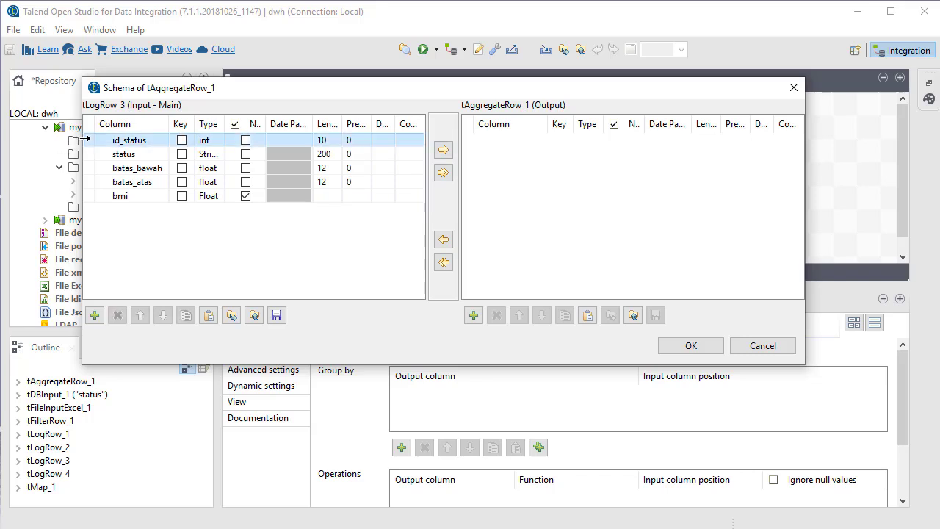
left_click(444, 150)
Add an output column named jumlah with type int | Integer to the tAggregateRow_1 schema and accept the schema
left_click(473, 315)
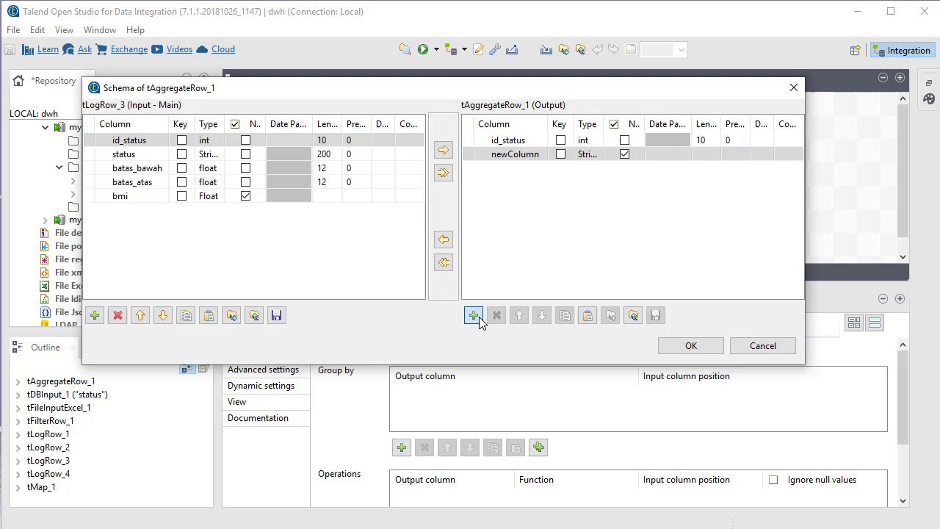
left_click(514, 156)
type("jum")
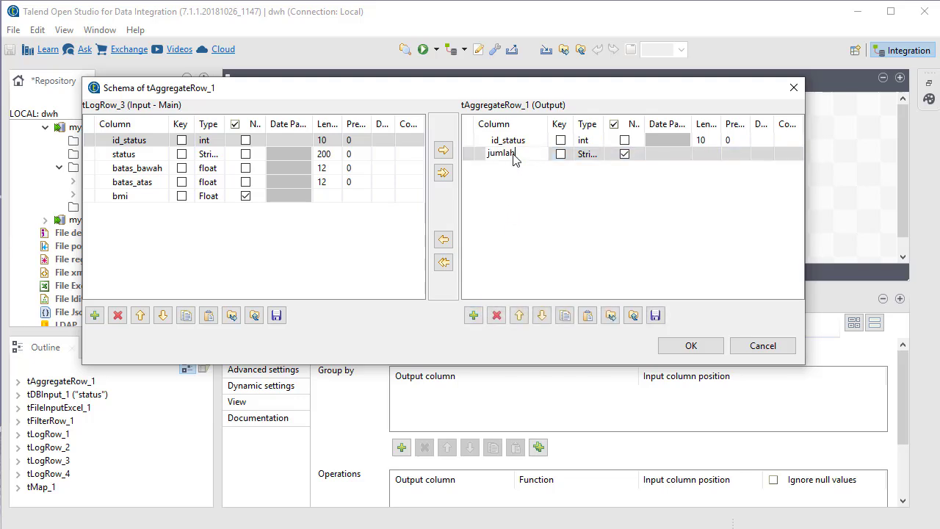
type("lah")
left_click(587, 155)
left_click(616, 153)
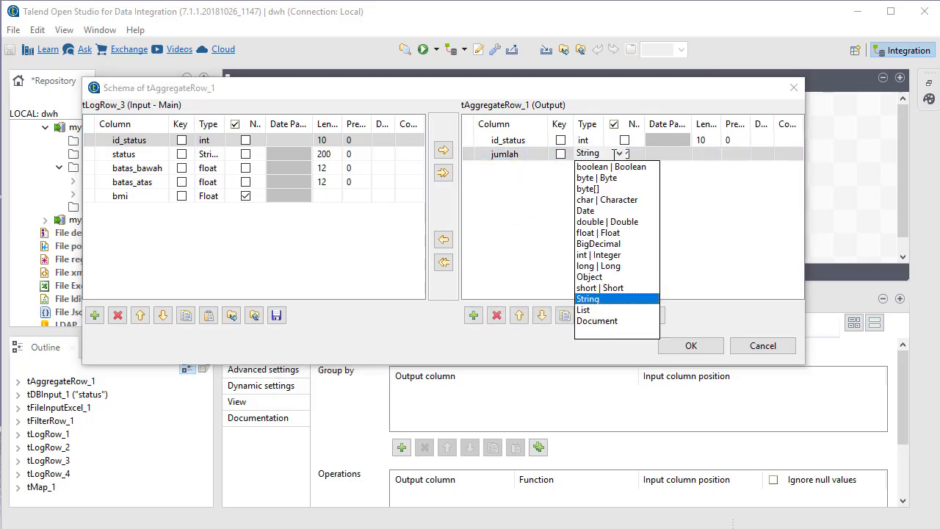
left_click(606, 255)
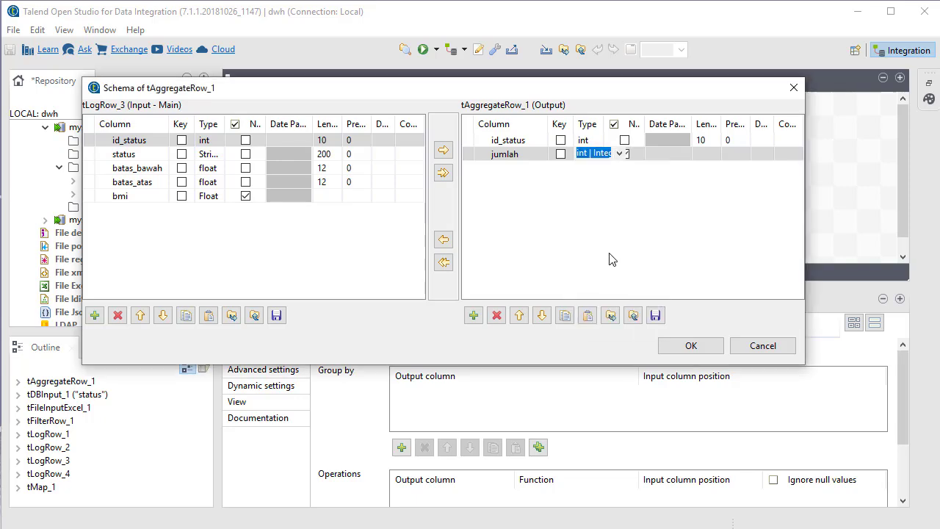
left_click(691, 346)
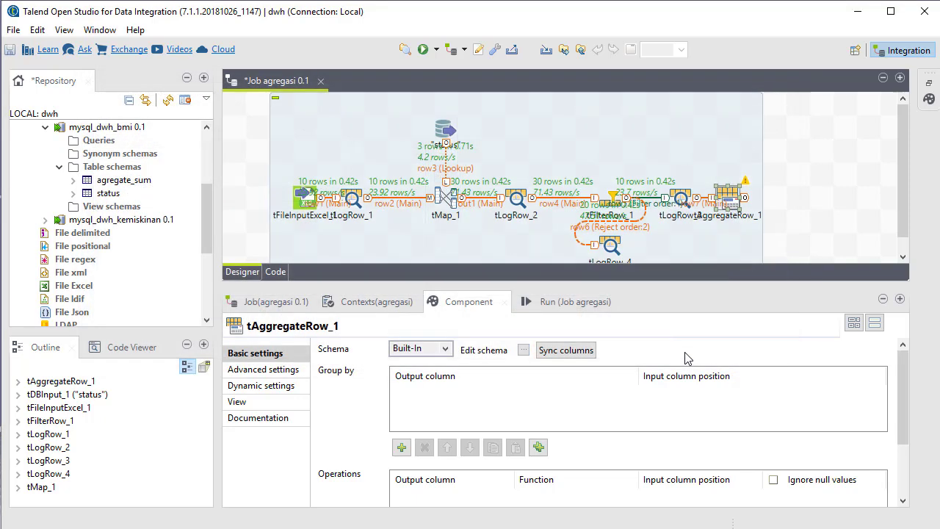
Group the tAggregateRow_1 output by id_status, using id_status as the input column
scroll(358, 412, "down", 1)
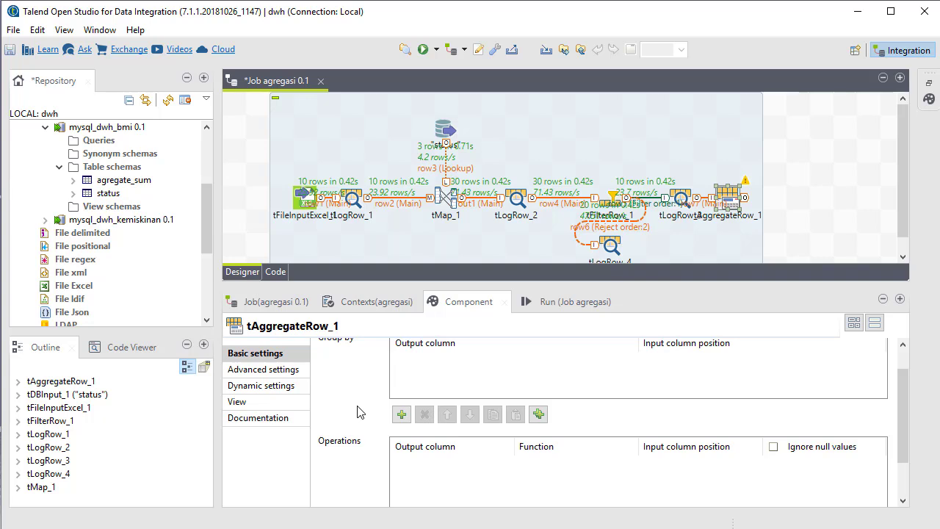
scroll(358, 412, "up", 1)
left_click(402, 447)
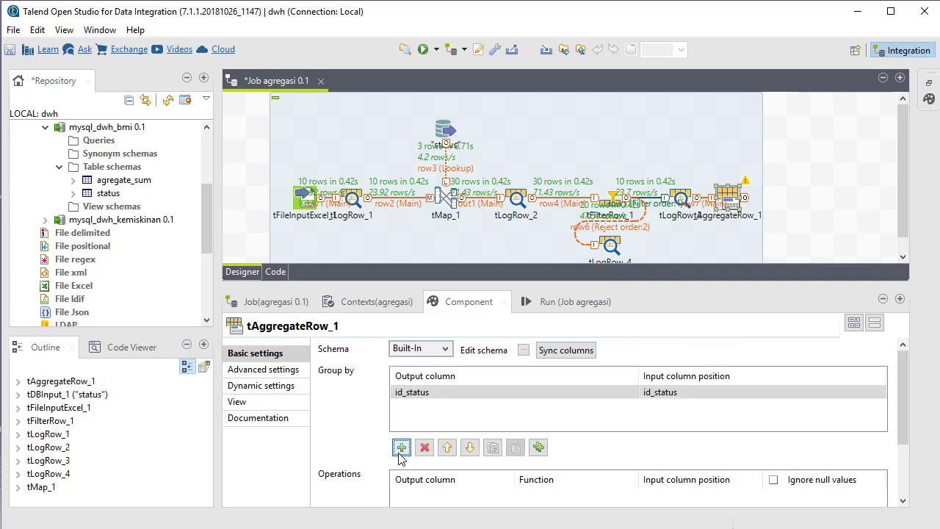
Add a tAggregateRow_1 operation that outputs jumlah using the count function on id_status
scroll(355, 459, "down", 3)
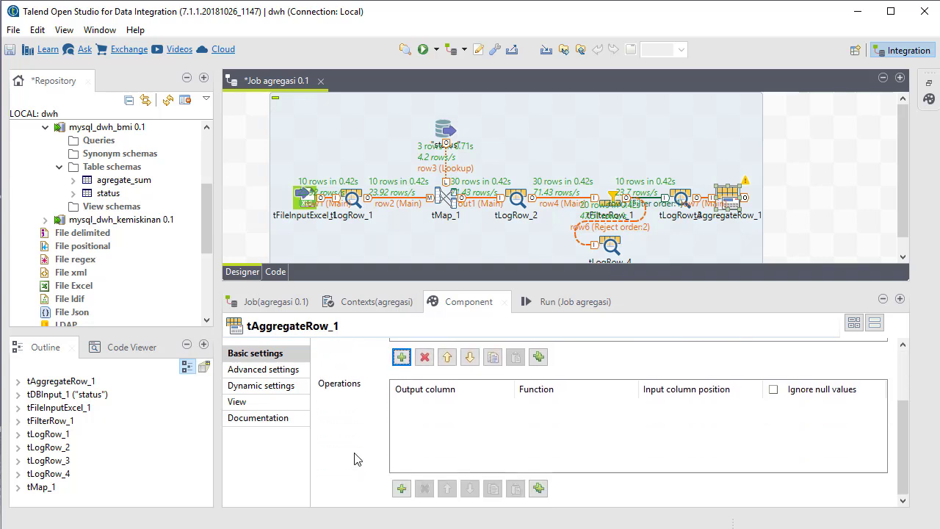
left_click(402, 489)
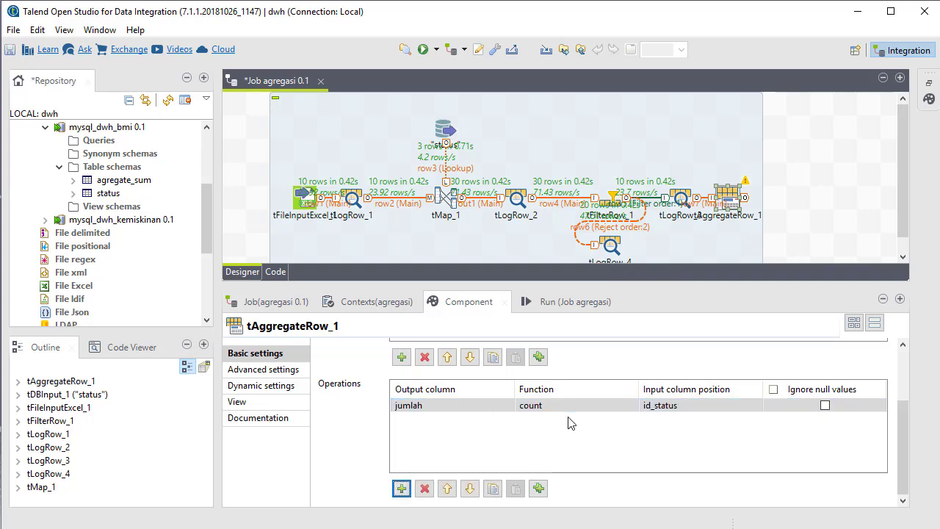
left_click(621, 408)
left_click(633, 406)
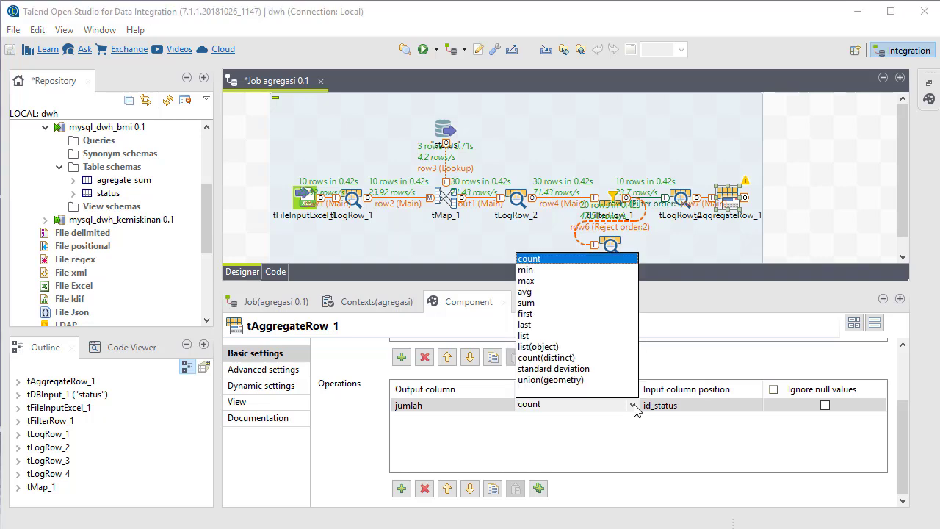
left_click(633, 408)
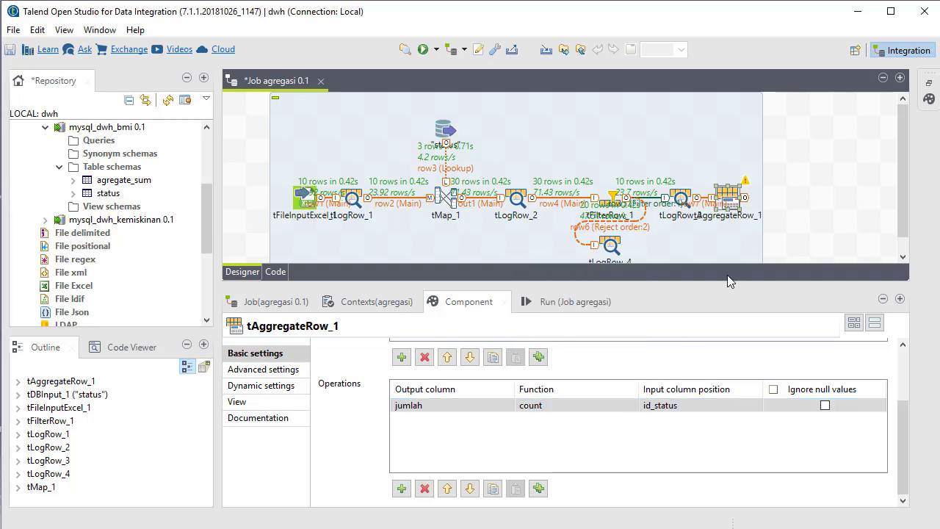
Add a tLogRow component fed by the tAggregateRow_1 output and set its mode to Table (print values in cells of a table)
left_click(754, 205)
left_click(747, 201)
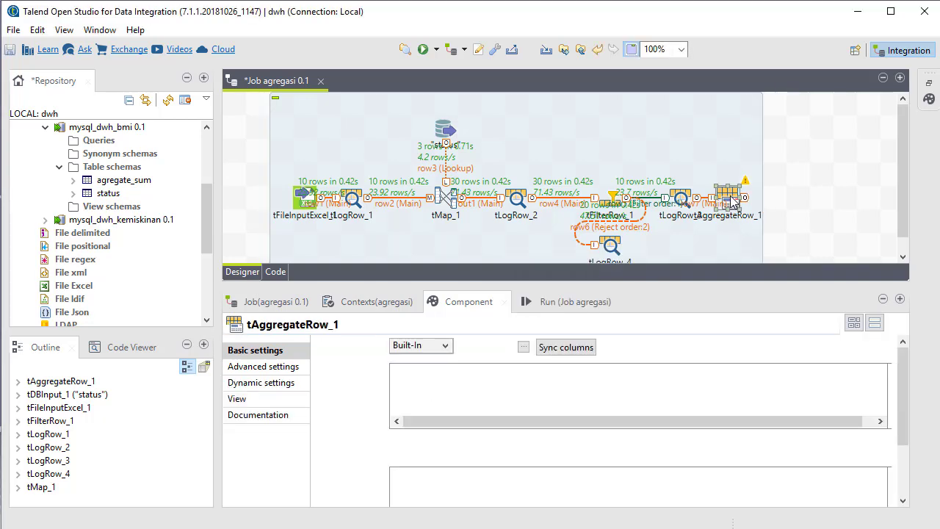
left_click_drag(747, 201, 780, 204)
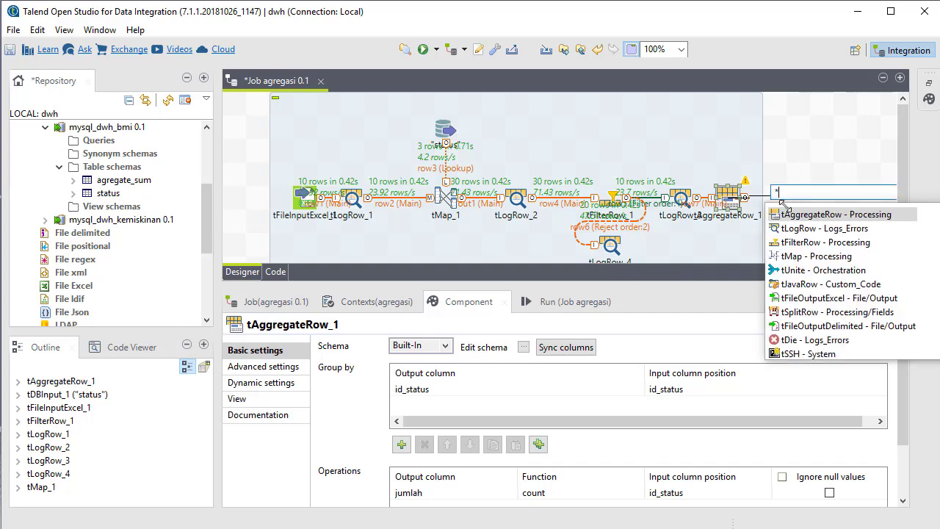
left_click(796, 225)
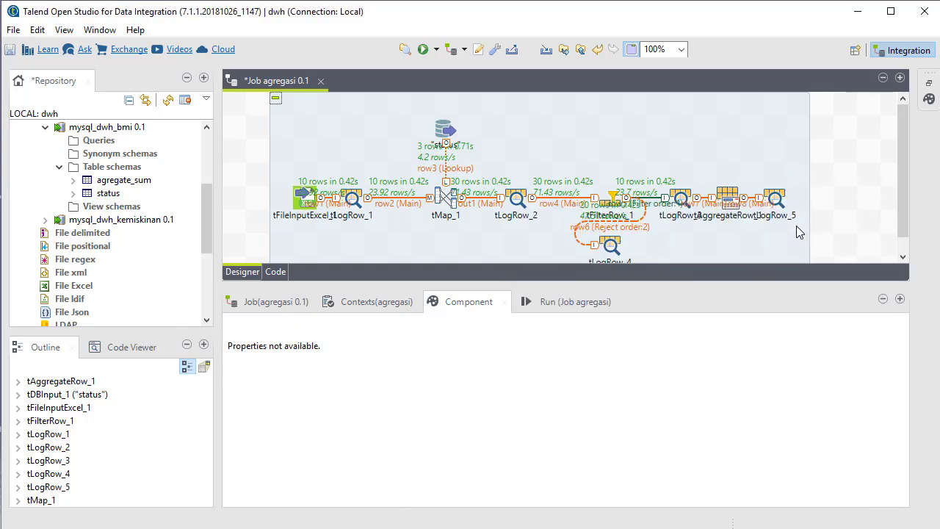
left_click(590, 302)
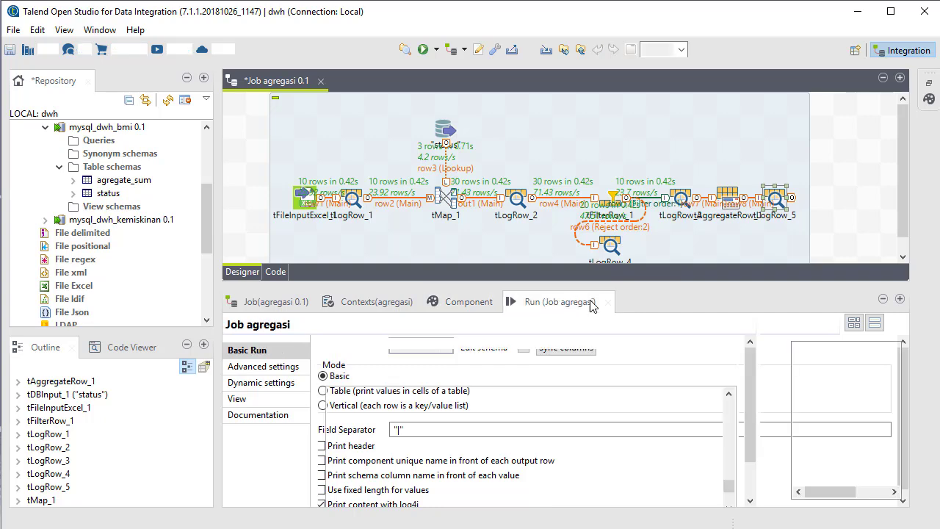
left_click(469, 302)
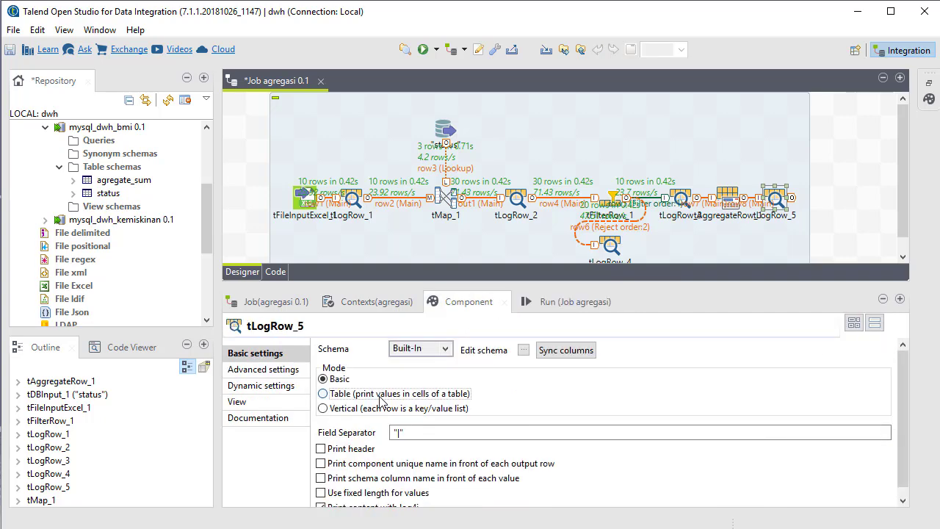
left_click(387, 394)
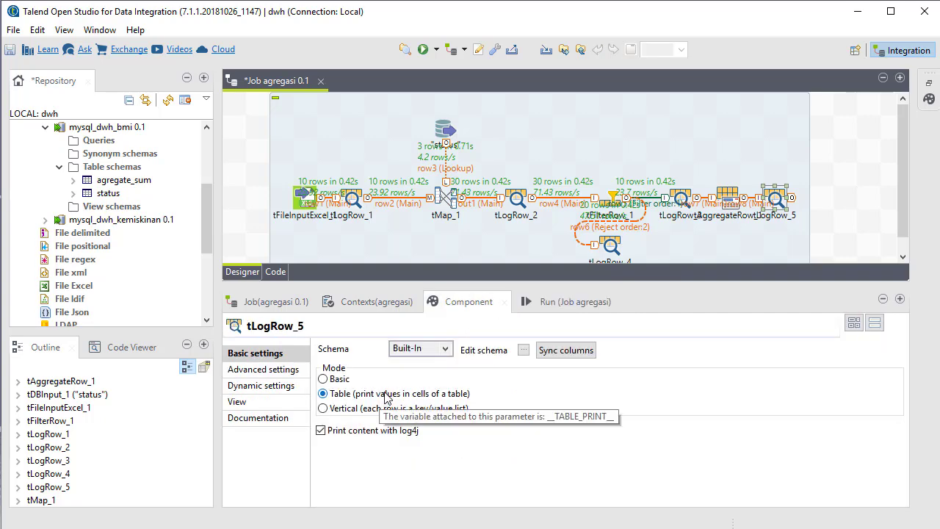
Run the job, inspect the tLogRow_5 count per id_status, and check the agregate_sum table in phpMyAdmin
key("F6")
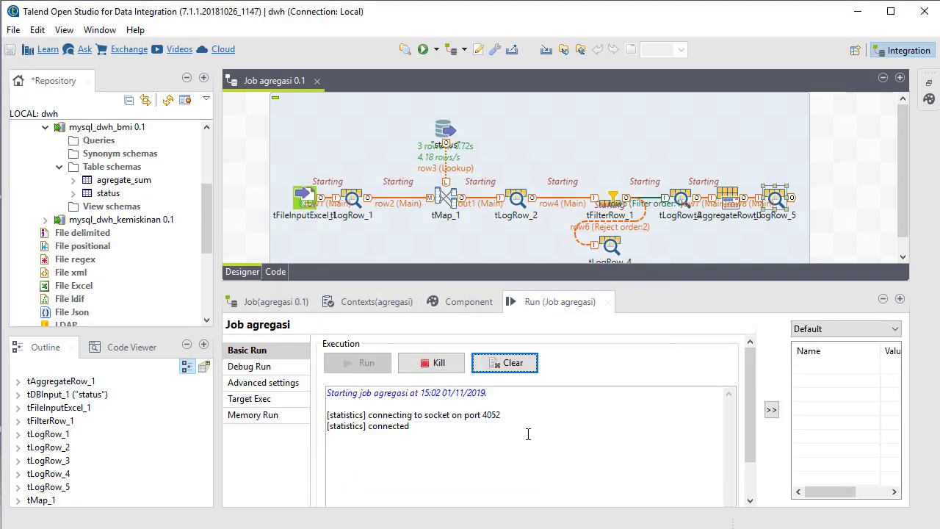
scroll(529, 440, "up", 1)
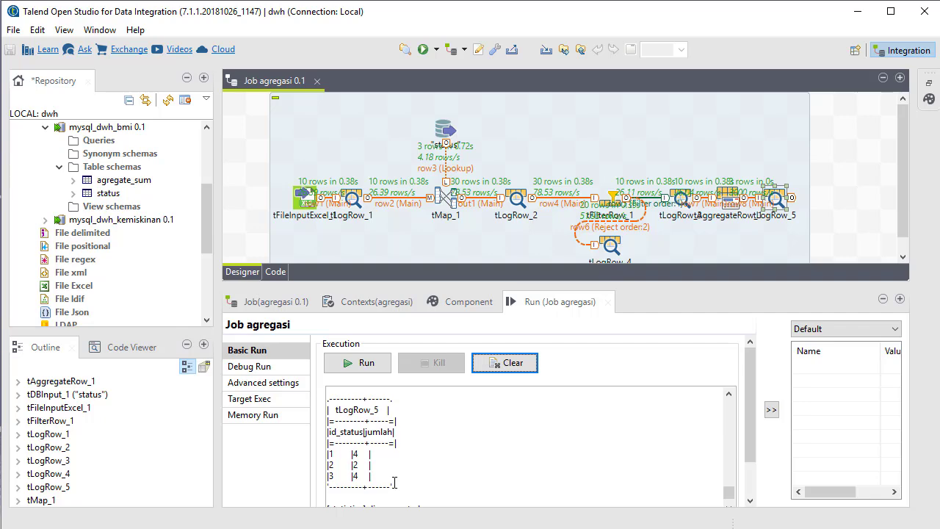
key("alt+Tab")
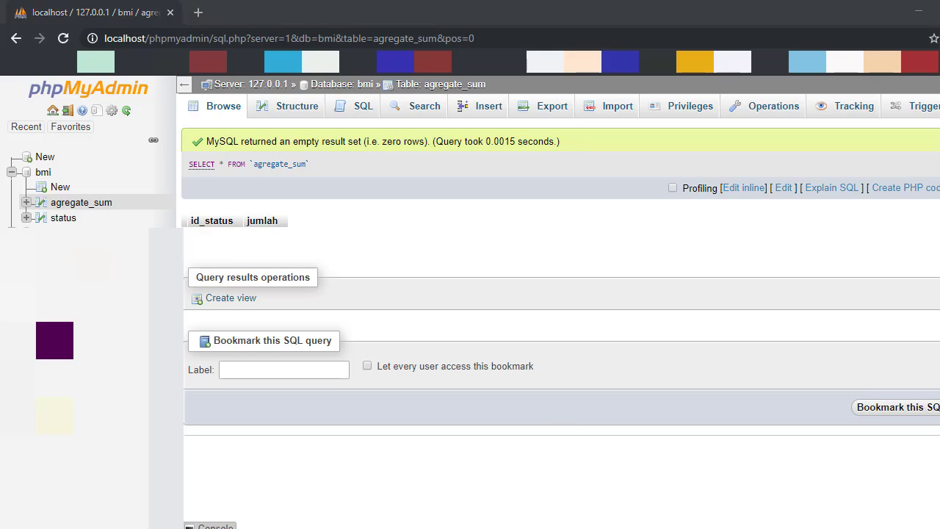
key("alt+Tab")
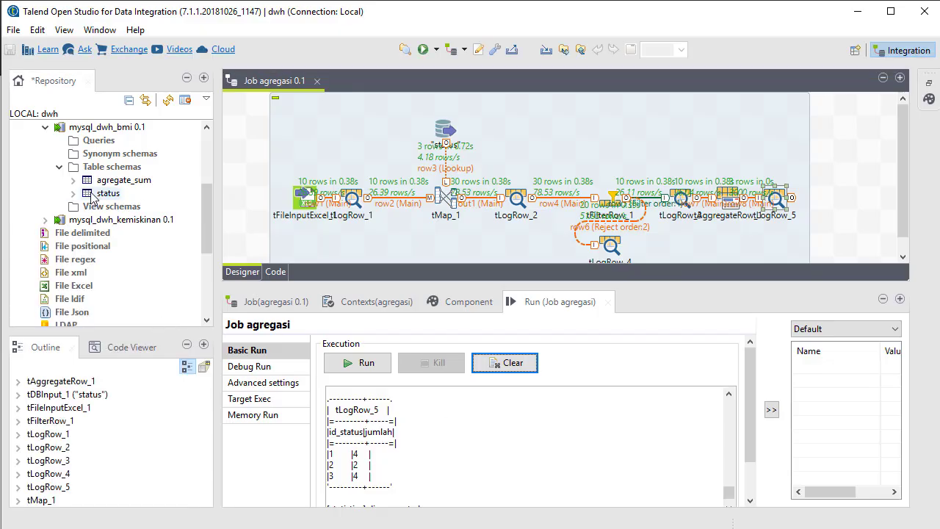
Place the agregate_sum table from mysql_dwh_bmi after tLogRow_5 as a tDBOutput (MySQL) component
left_click_drag(106, 181, 845, 209)
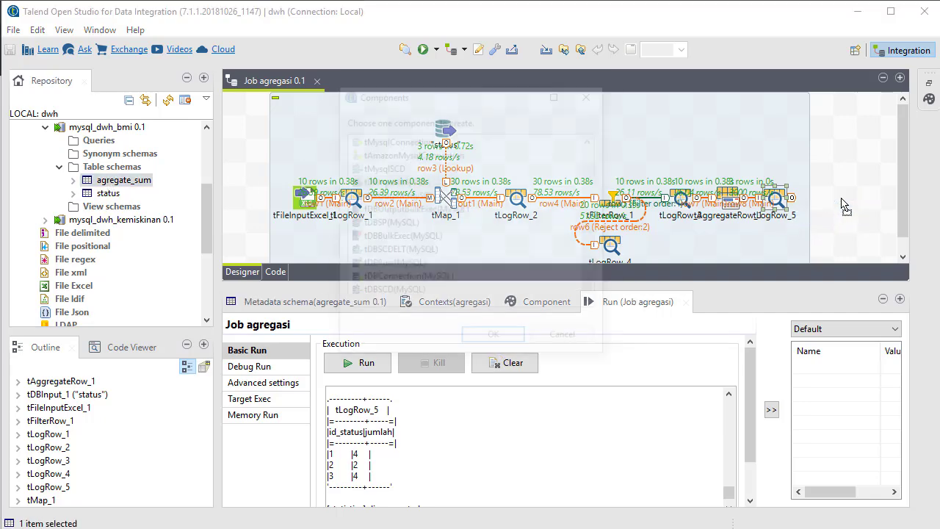
left_click(396, 195)
left_click(512, 343)
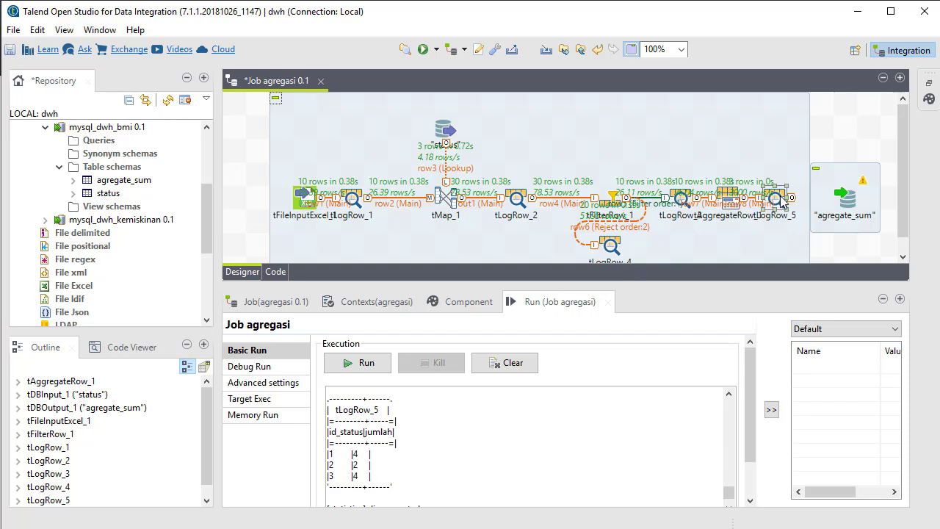
Link tLogRow_5 to the agregate_sum output with a Main row and adopt the target component's schema
right_click(782, 198)
mouse_move(808, 204)
left_click(732, 203)
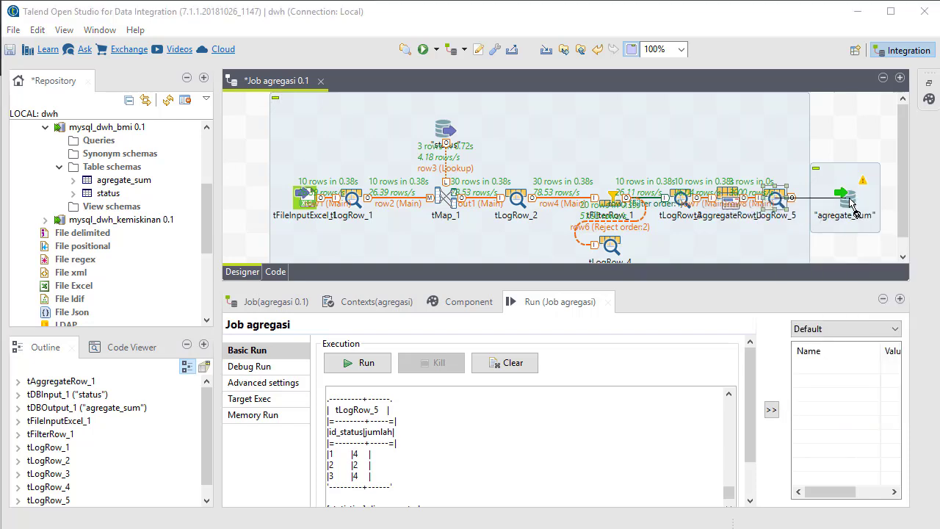
left_click(852, 208)
left_click(588, 324)
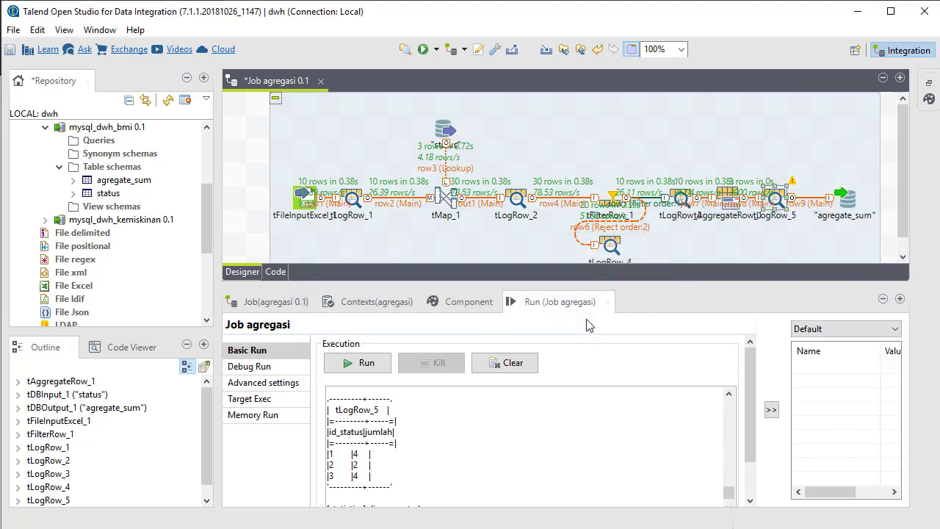
Synchronize the tLogRow_5 columns with its input link and propagate the schema changes
mouse_move(795, 187)
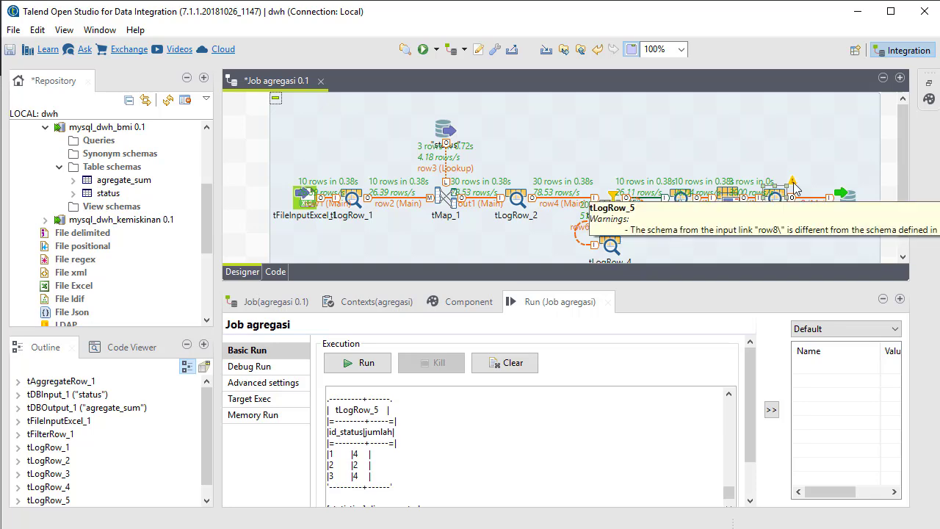
left_click(468, 301)
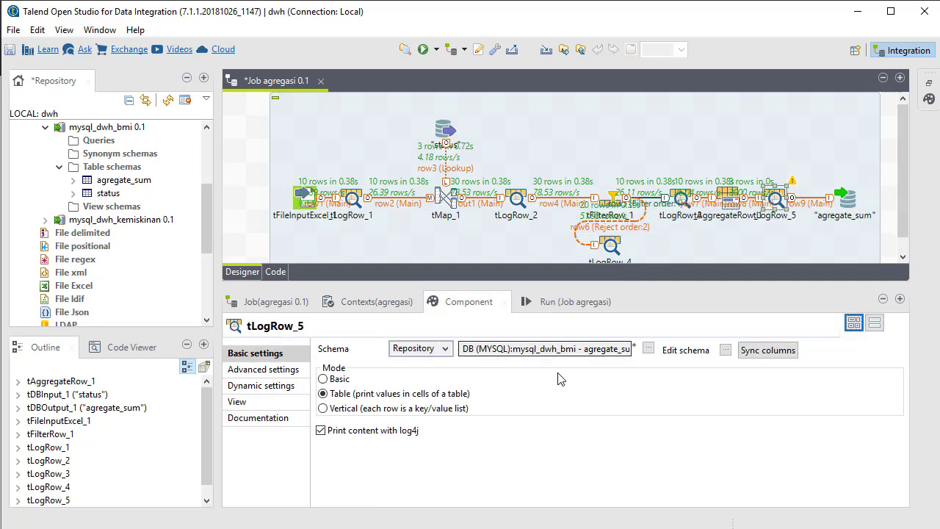
left_click(764, 351)
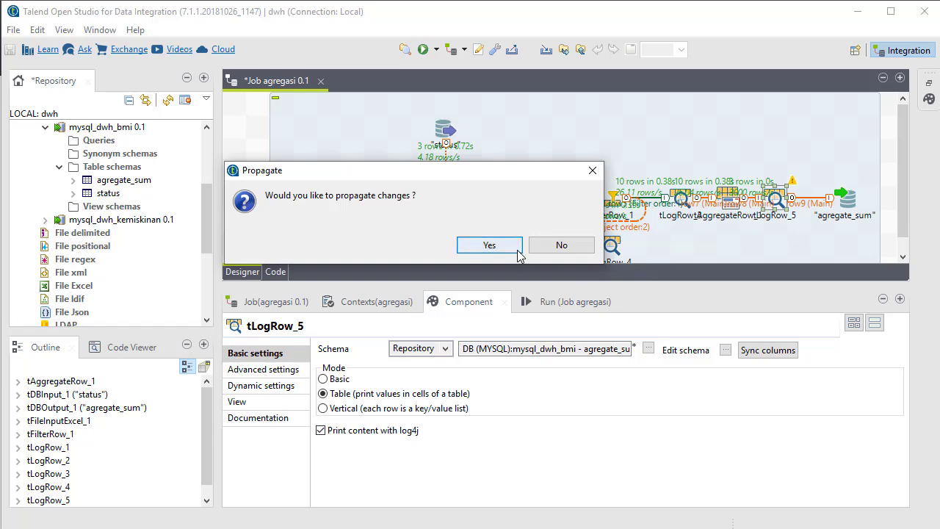
left_click(481, 244)
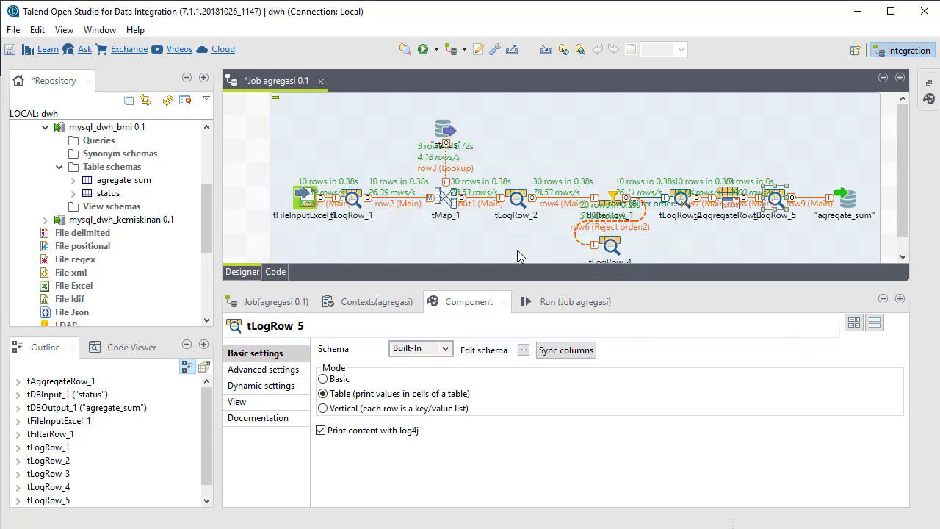
Run the job to load agregate_sum, then switch to phpMyAdmin and reload the table's contents
key("F6")
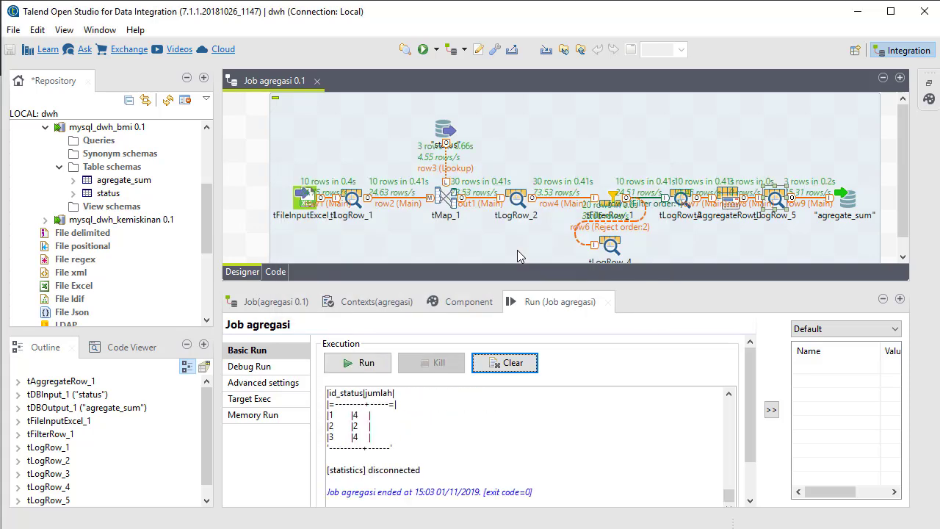
key("alt+Tab")
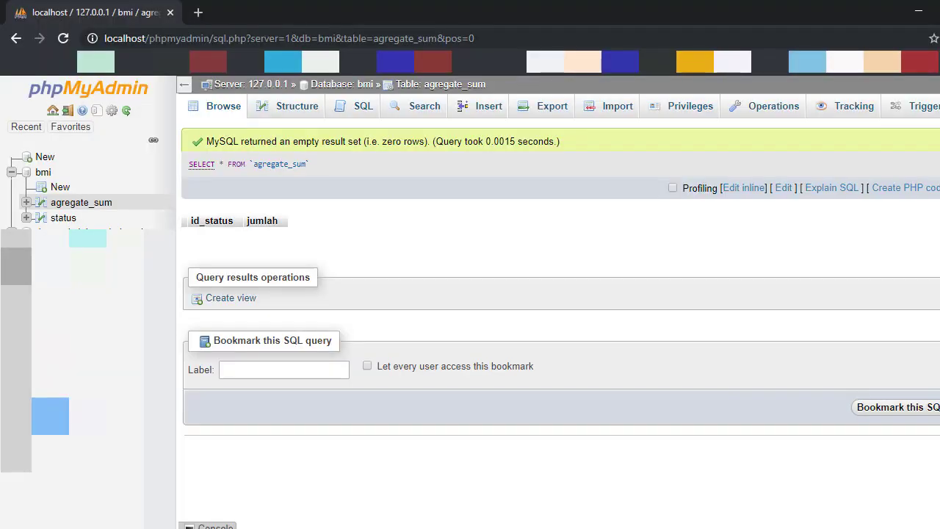
left_click(63, 40)
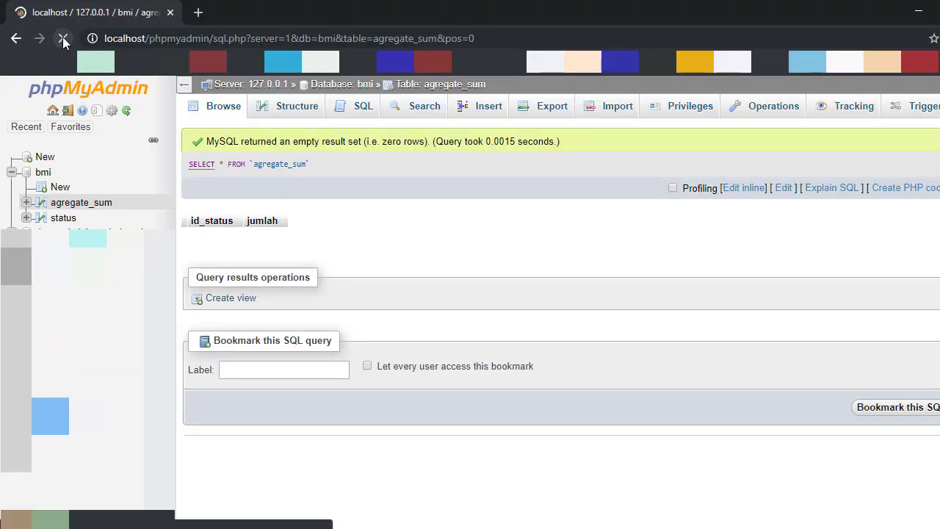